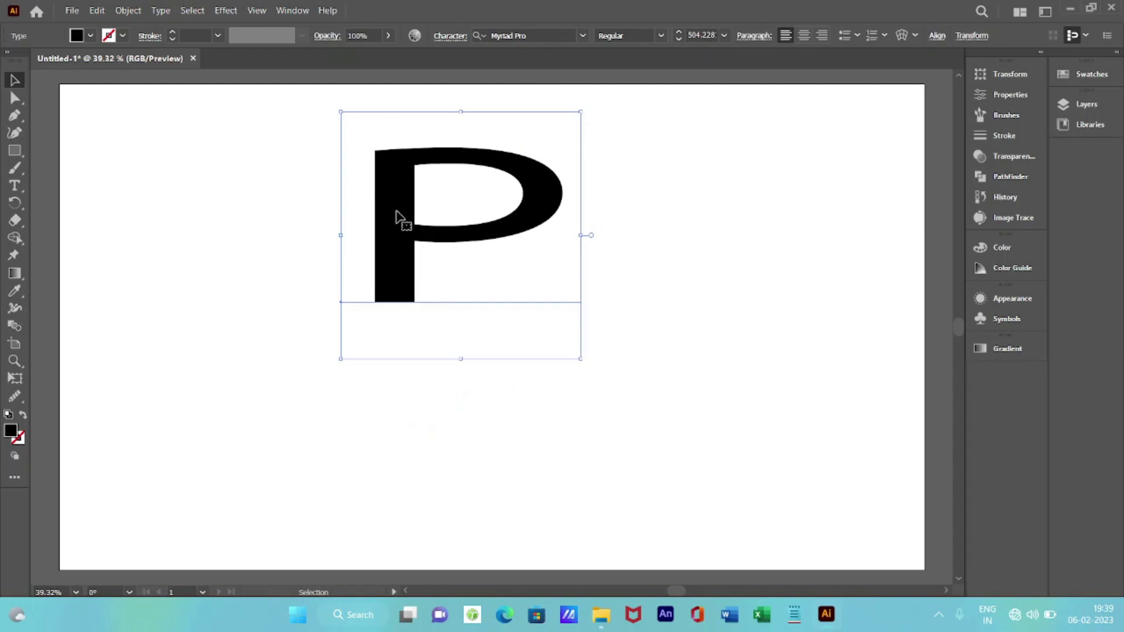
# Change the letter P's font to Nexa Black and stretch the letter vertically to a font size of about 815 pt
pyautogui.doubleClick(393, 223)
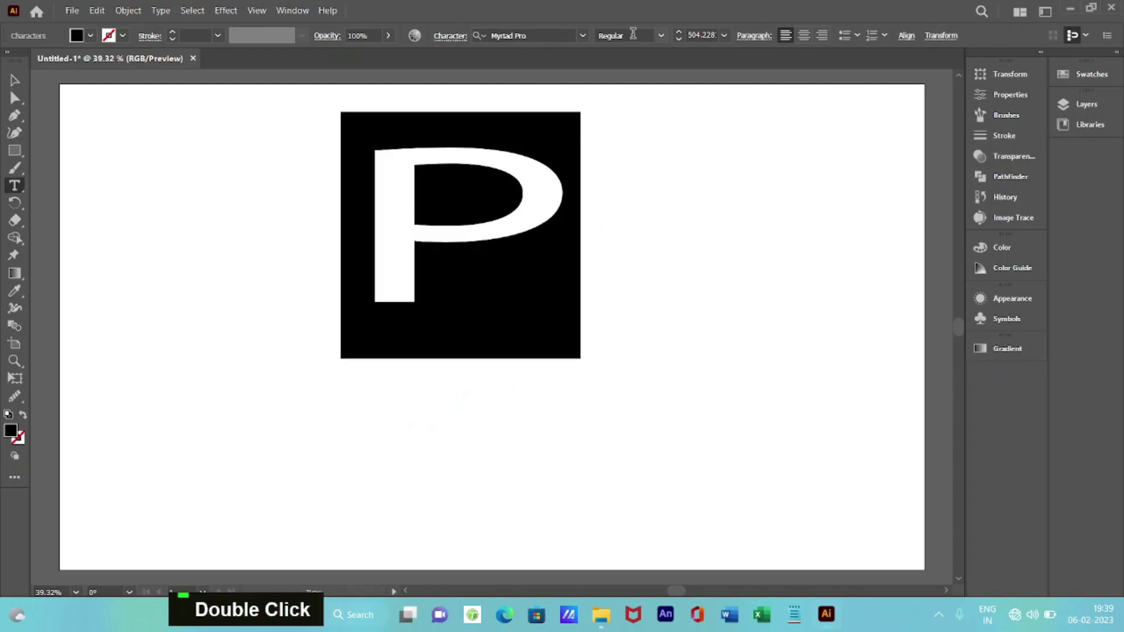
pyautogui.click(582, 35)
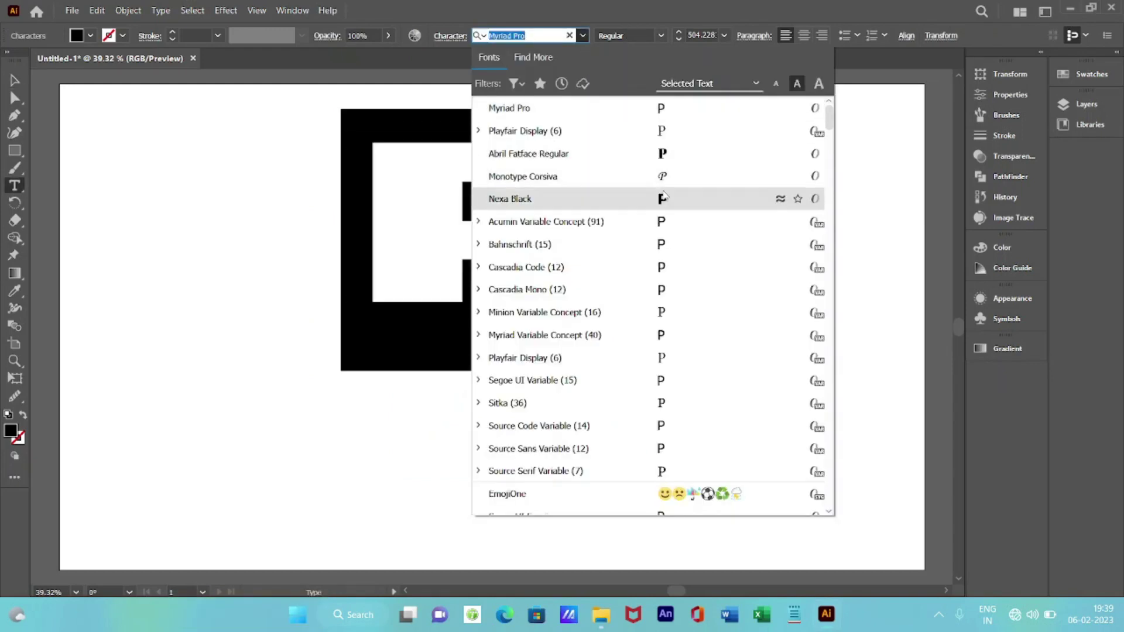
pyautogui.click(591, 198)
pyautogui.click(16, 78)
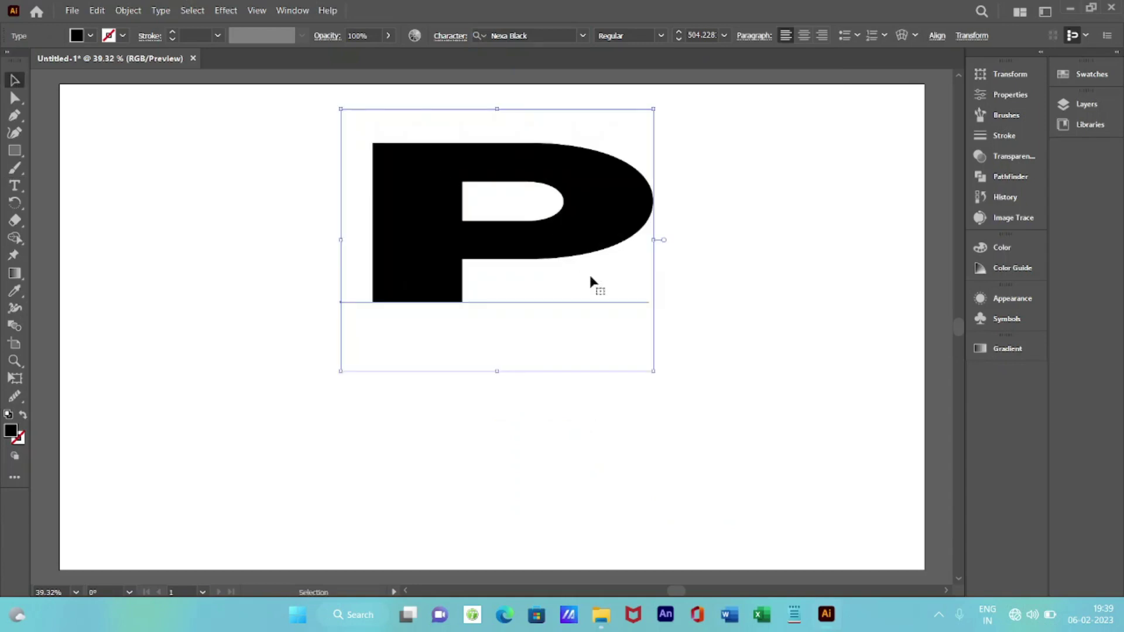
pyautogui.moveTo(499, 369); pyautogui.dragTo(497, 532)
# Give the letter P no fill and a 1 pt black stroke
pyautogui.click(77, 37)
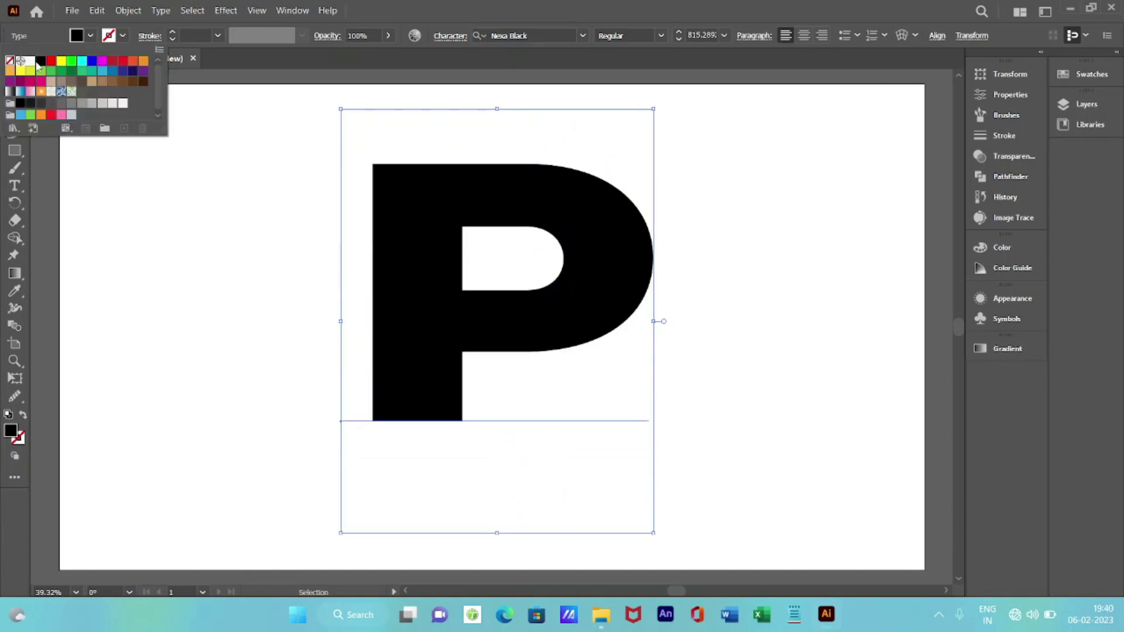
pyautogui.doubleClick(78, 38)
pyautogui.click(9, 60)
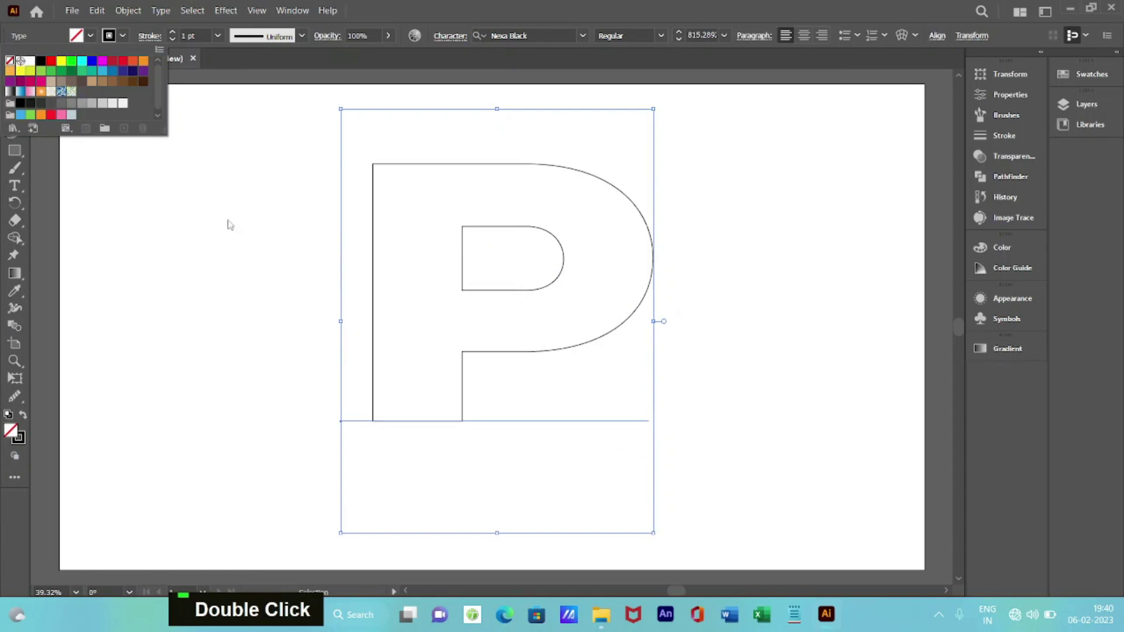
# Convert the letter P from live text to outlines
pyautogui.click(389, 221)
pyautogui.click(695, 218)
pyautogui.click(580, 200)
pyautogui.rightClick(577, 193)
pyautogui.click(631, 380)
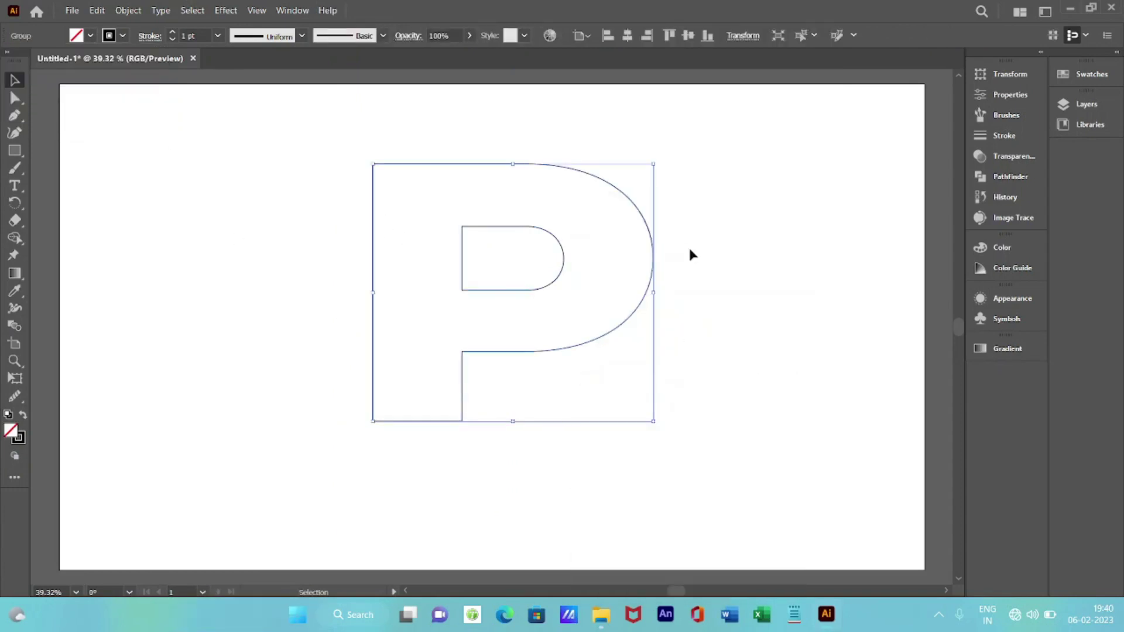
# Draw a curved Pen path from the top of the P's counter to the lower-right outer edge of the bowl
pyautogui.click(14, 115)
pyautogui.click(457, 227)
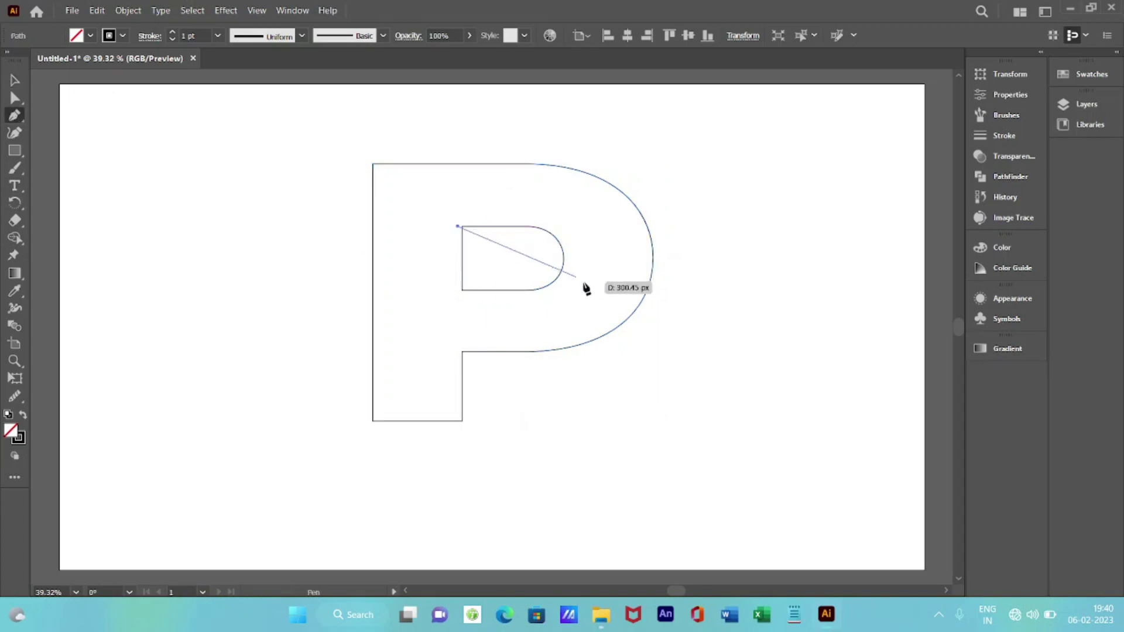
pyautogui.moveTo(622, 324); pyautogui.dragTo(606, 392)
# Try straight Pen lines from the counter's lower-left corner and the bowl-stem corner to the stem's left edge
pyautogui.click(462, 291)
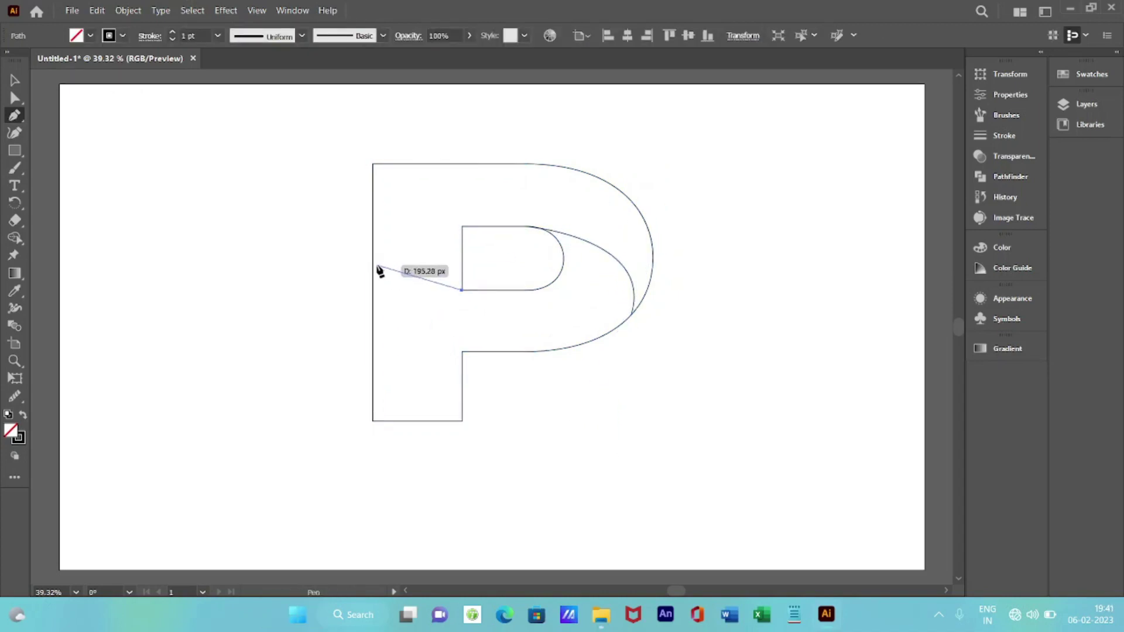
pyautogui.click(372, 266)
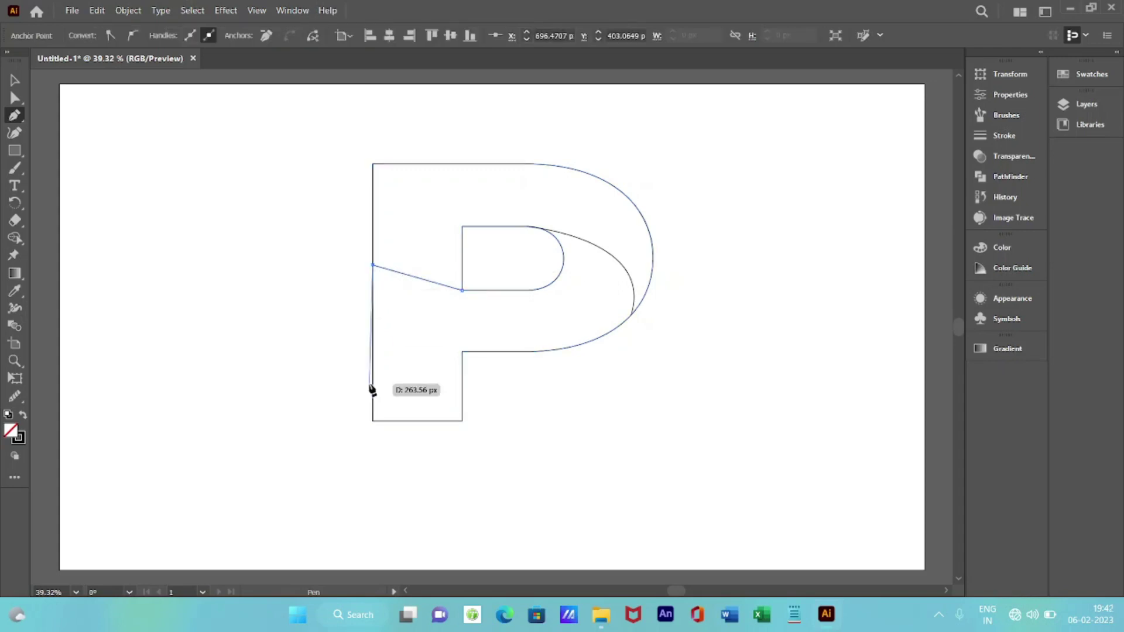
pyautogui.press('Escape')
pyautogui.press('Escape')
pyautogui.click(462, 352)
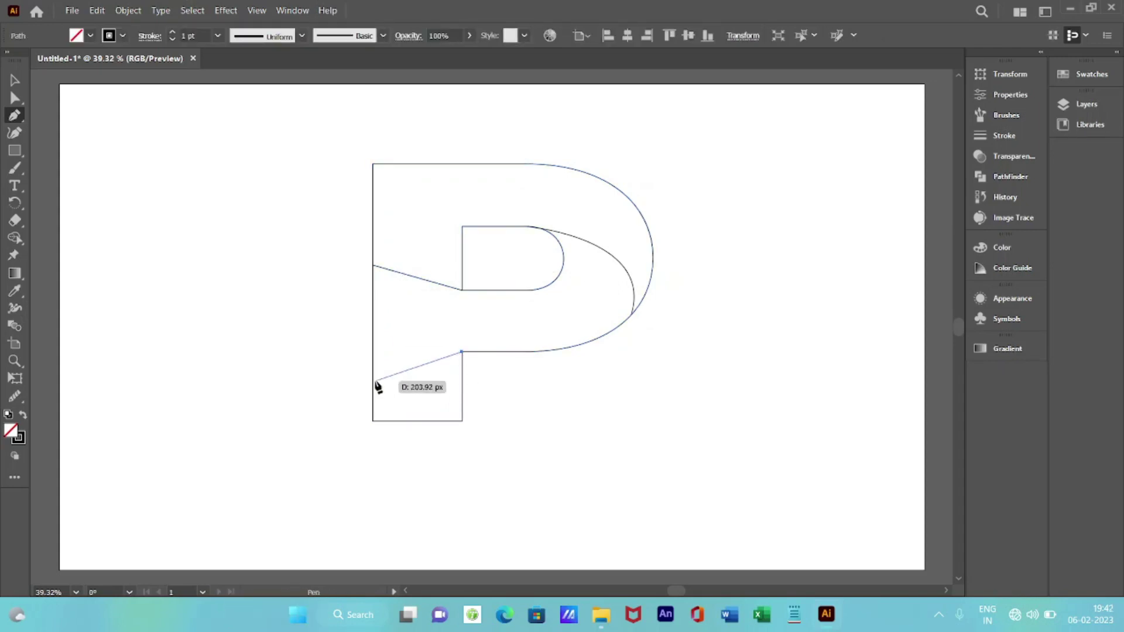
pyautogui.click(373, 382)
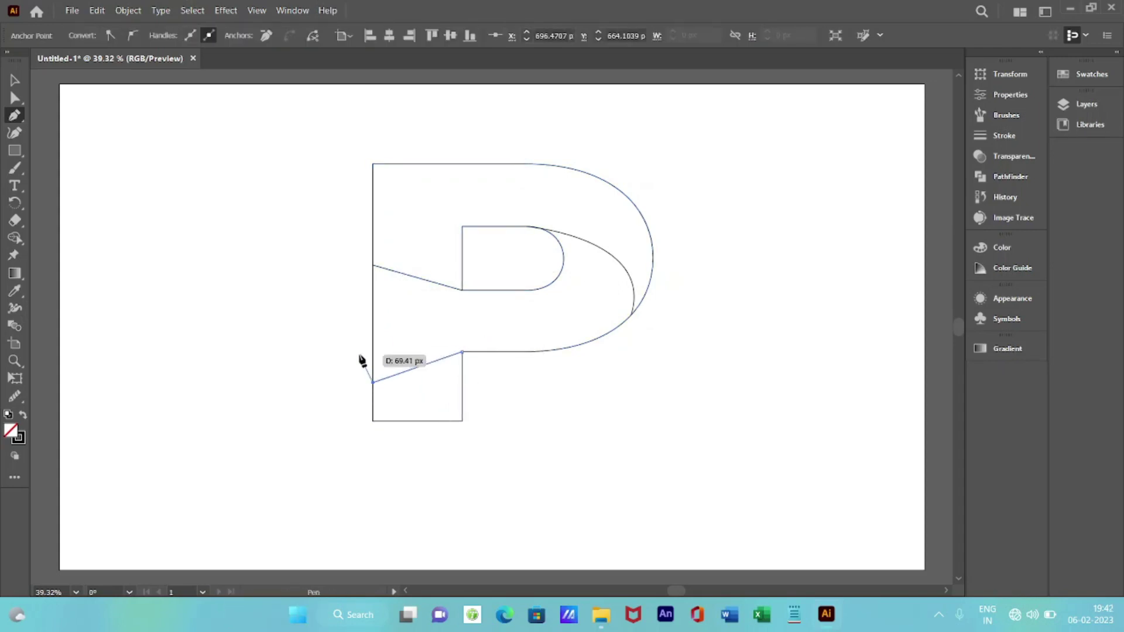
pyautogui.press('Escape')
pyautogui.press('Escape')
pyautogui.press('Escape')
# Draw a curved Pen path from the counter's lower-left corner up to the stem's left edge
pyautogui.click(461, 290)
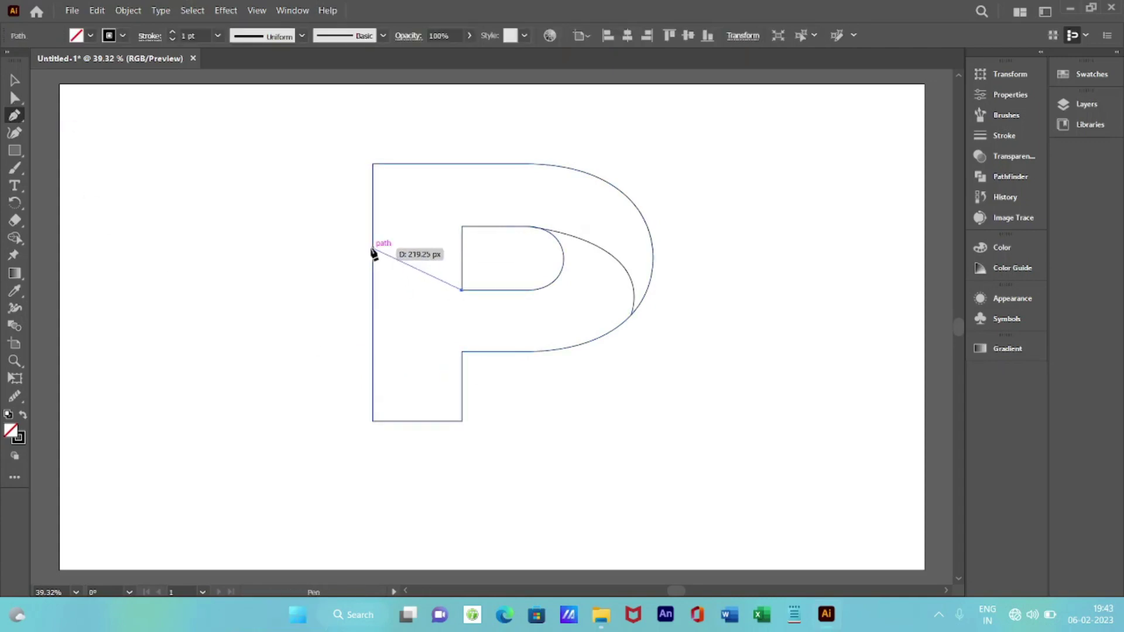
pyautogui.moveTo(372, 250); pyautogui.dragTo(352, 203)
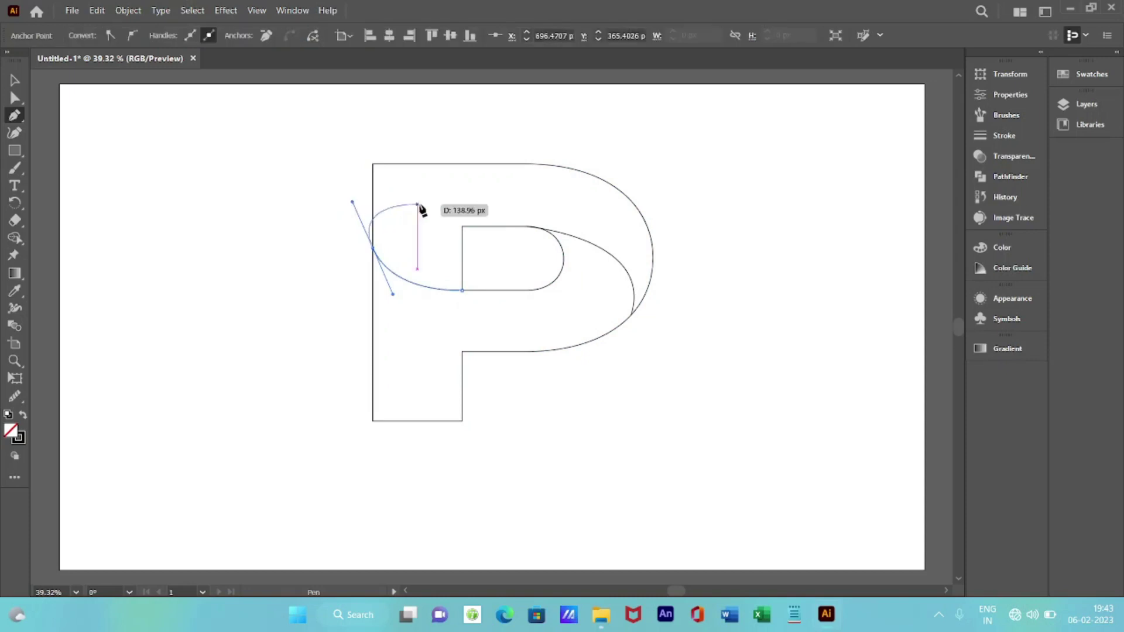
pyautogui.press('Escape')
# Draw a curved Pen path from the corner where bowl meets stem down to the stem's left edge, and deselect it
pyautogui.click(462, 352)
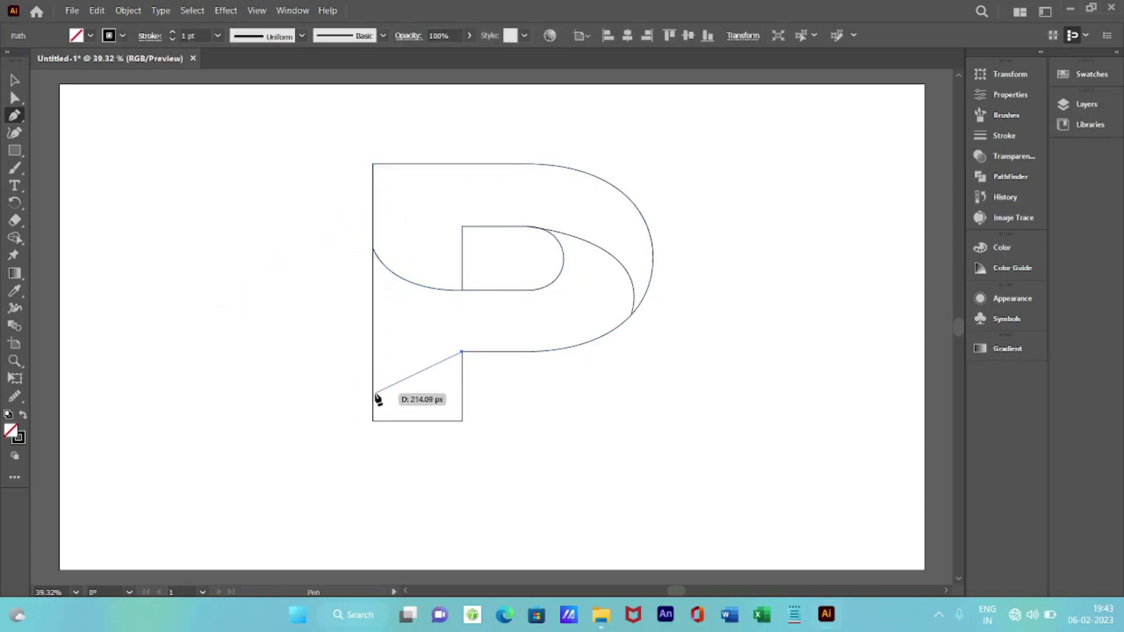
pyautogui.moveTo(373, 383); pyautogui.dragTo(359, 426)
pyautogui.press('Escape')
pyautogui.press('Escape')
pyautogui.click(15, 81)
pyautogui.click(331, 282)
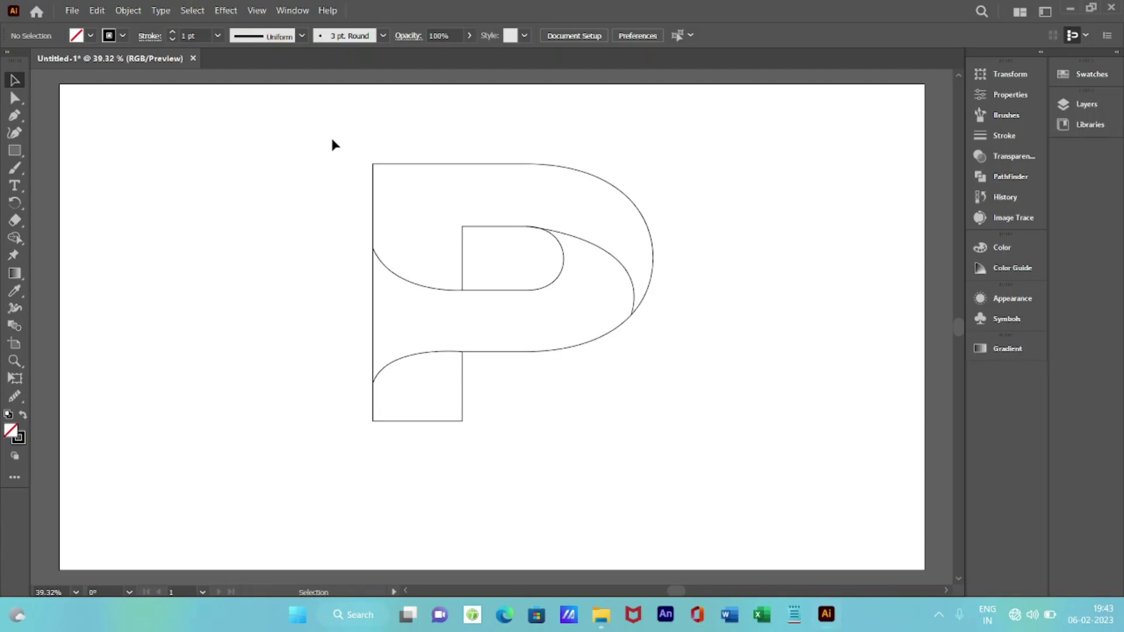
# Use Shape Builder on all the P artwork to remove the thin sliver between the added curve and the counter's top edge
pyautogui.moveTo(331, 147); pyautogui.dragTo(667, 541)
pyautogui.hotkey('shift', 'm')
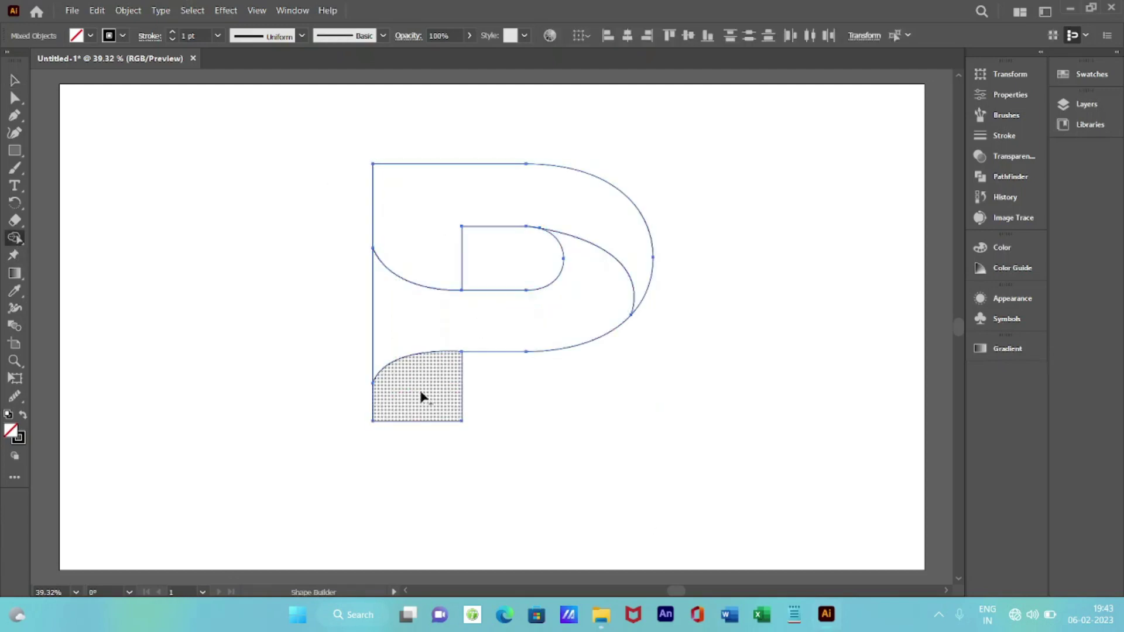
pyautogui.scroll(5, 548, 241)
pyautogui.press('alt')
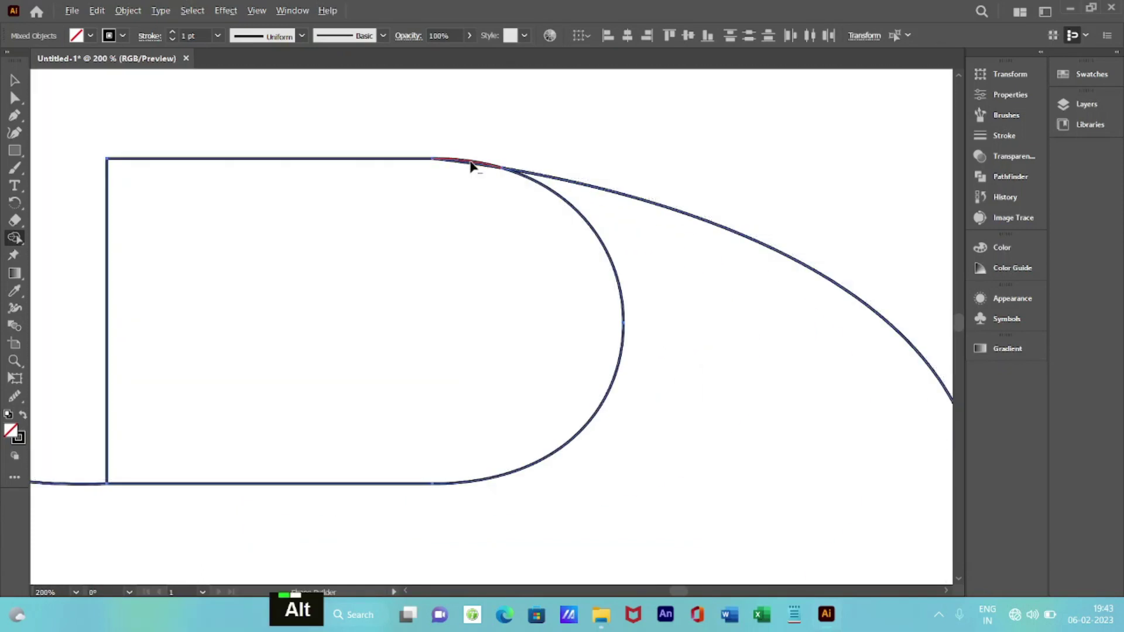
pyautogui.press('alt')
pyautogui.keyDown('alt'); pyautogui.click(479, 170); pyautogui.keyUp('alt')
pyautogui.hotkey('ctrl', 'z')
pyautogui.keyDown('alt'); pyautogui.click(483, 167); pyautogui.keyUp('alt')
pyautogui.hotkey('ctrl', 'z')
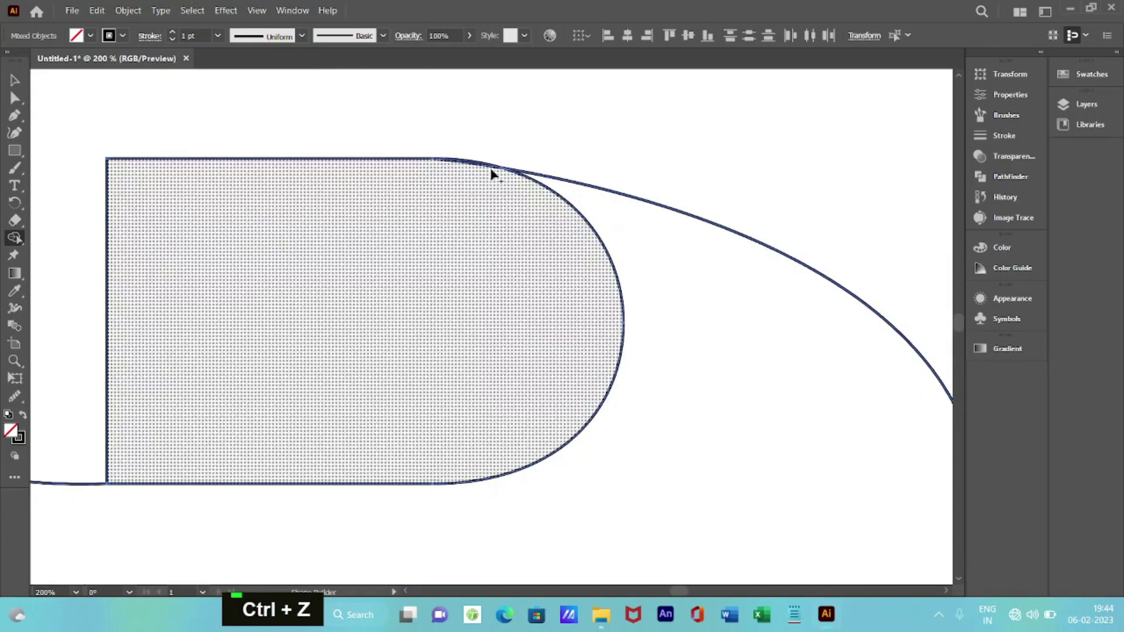
pyautogui.keyDown('alt'); pyautogui.click(492, 170); pyautogui.keyUp('alt')
pyautogui.hotkey('ctrl', 'z')
pyautogui.keyDown('alt'); pyautogui.click(472, 168); pyautogui.keyUp('alt')
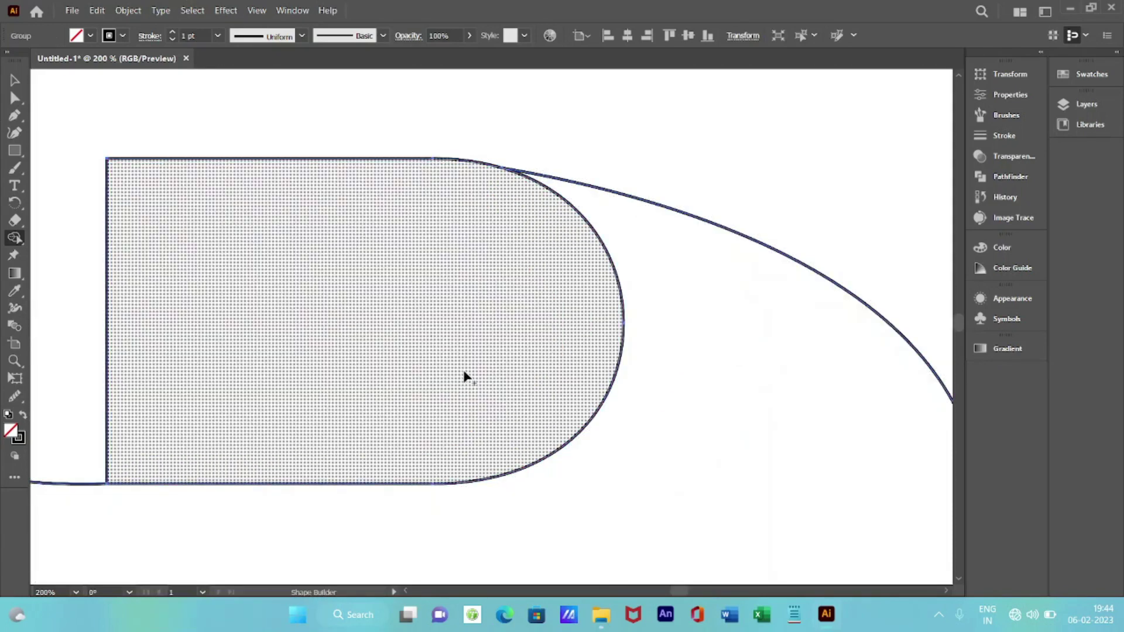
pyautogui.scroll(-4, 464, 376)
pyautogui.hotkey('ctrl', 'z')
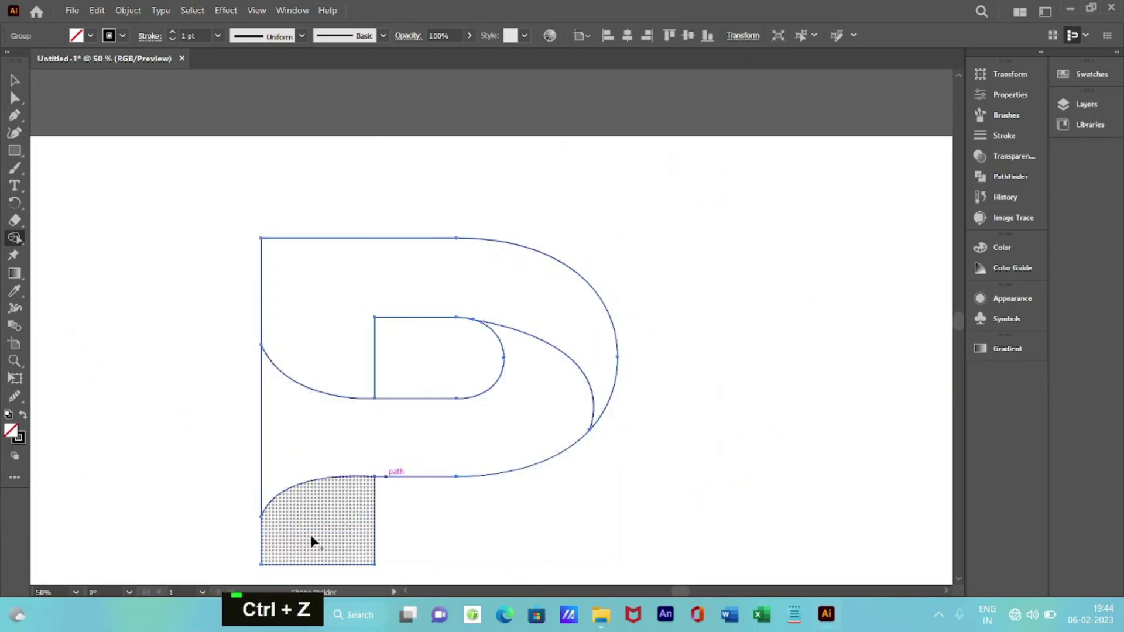
pyautogui.click(161, 197)
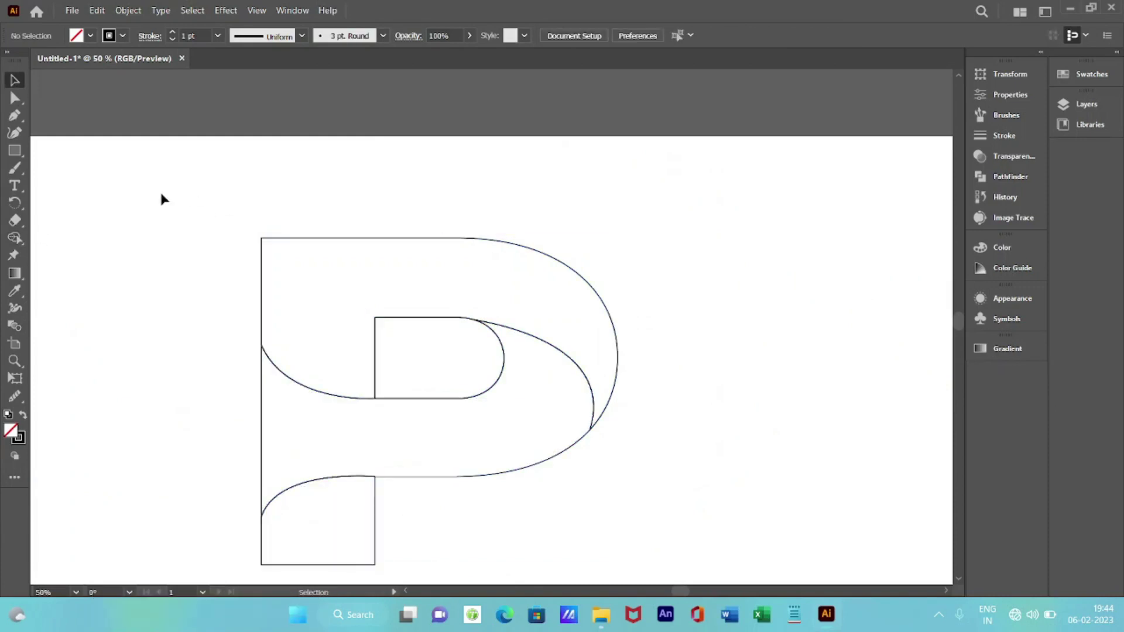
# Stretch the lower stem piece taller in both directions and shift it down so the stem extends well below the bowl
pyautogui.scroll(-3, 162, 199)
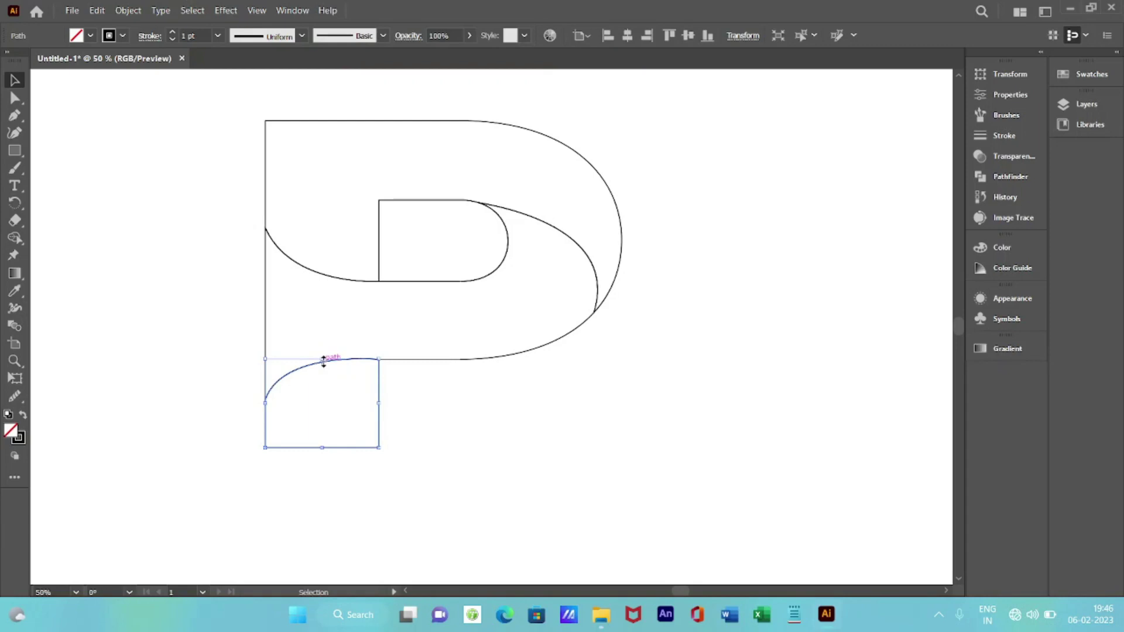
pyautogui.moveTo(323, 362); pyautogui.dragTo(323, 292)
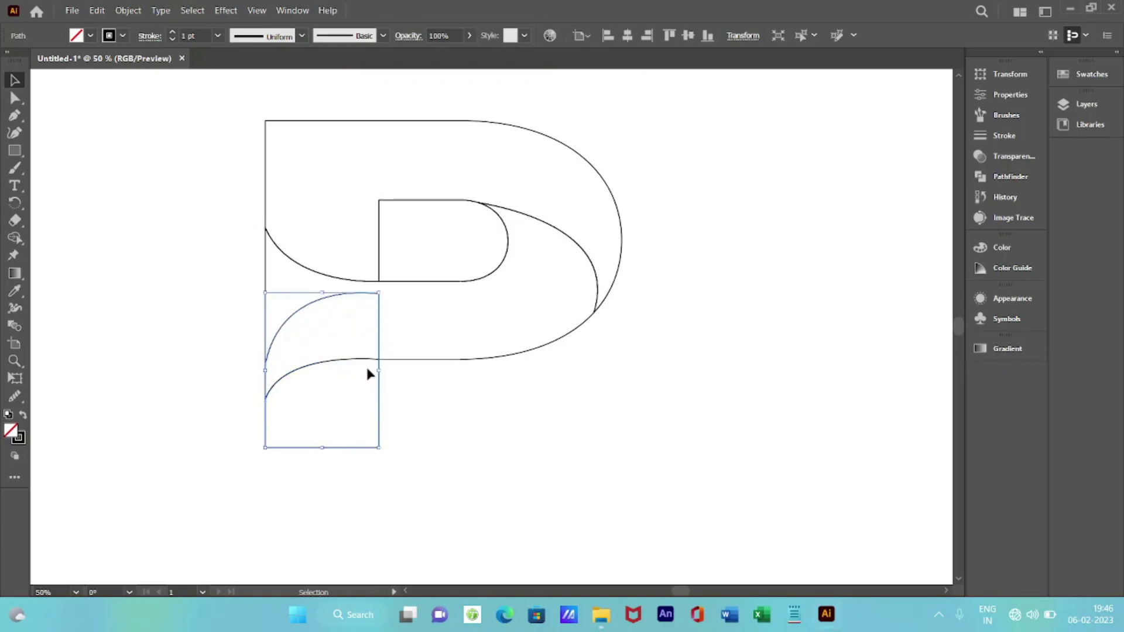
pyautogui.moveTo(379, 408); pyautogui.dragTo(380, 446)
pyautogui.moveTo(324, 331); pyautogui.dragTo(322, 186)
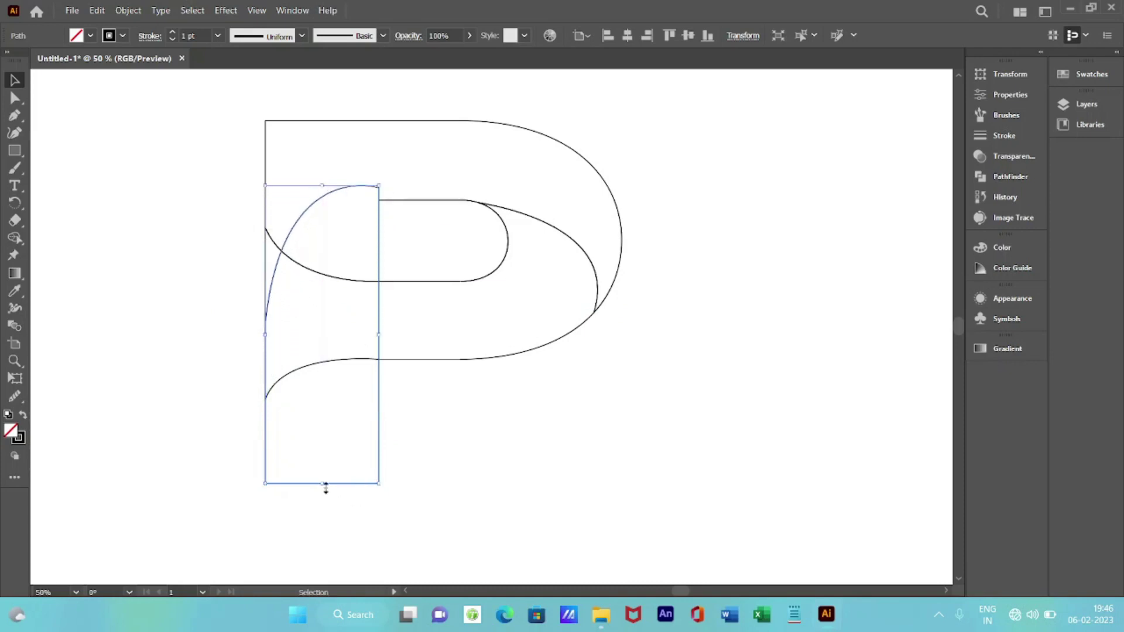
pyautogui.moveTo(372, 486); pyautogui.dragTo(370, 553)
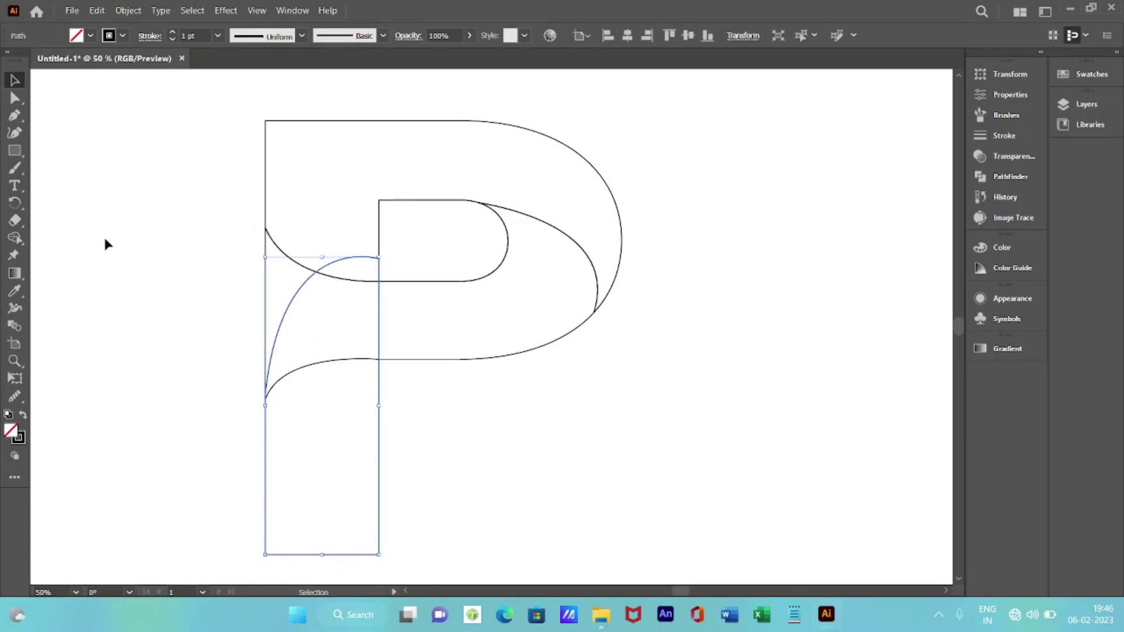
# Use Shape Builder to remove the parts of the stretched stem that overlap the bowl and counter above the lower curve
pyautogui.moveTo(228, 105); pyautogui.dragTo(597, 529)
pyautogui.click(14, 237)
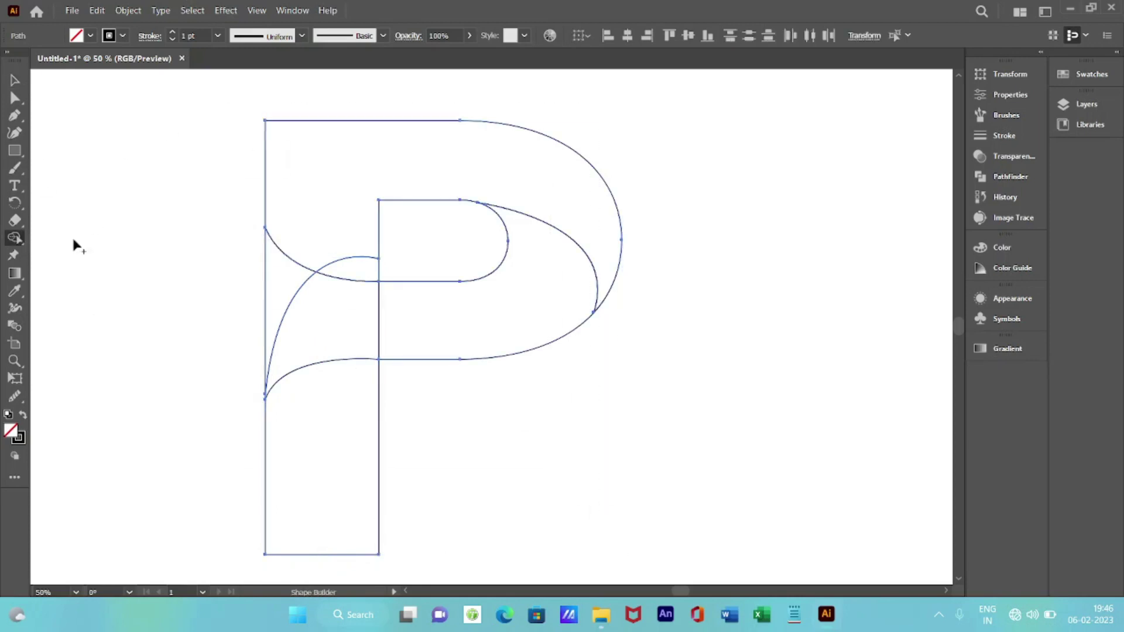
pyautogui.keyDown('alt'); pyautogui.click(379, 334); pyautogui.keyUp('alt')
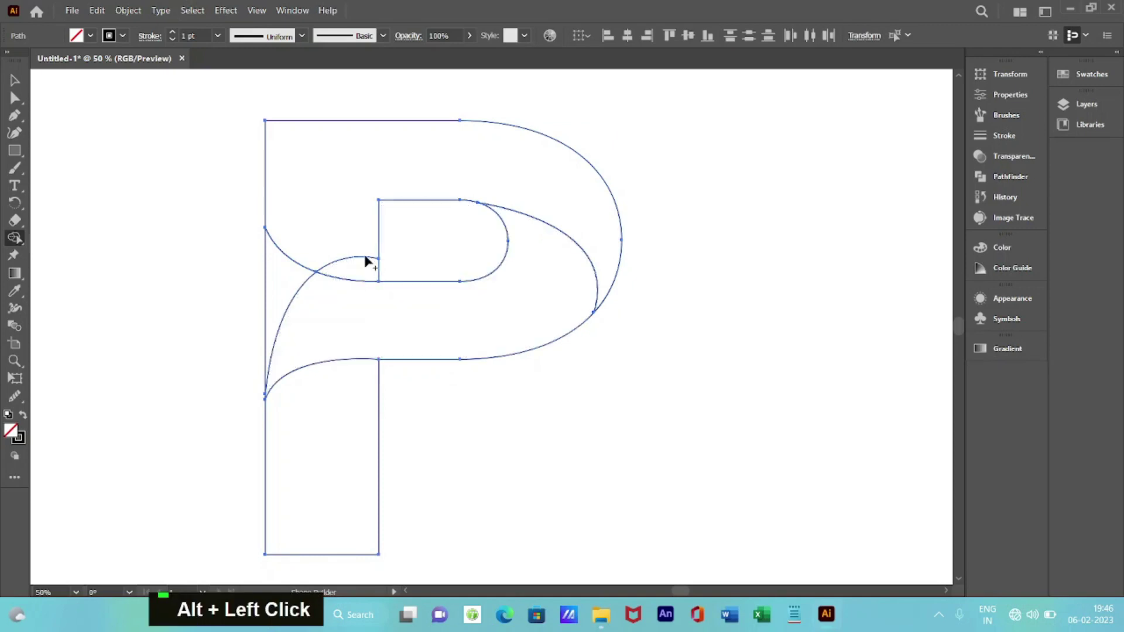
pyautogui.keyDown('alt'); pyautogui.click(367, 261); pyautogui.keyUp('alt')
pyautogui.keyDown('alt'); pyautogui.click(285, 321); pyautogui.keyUp('alt')
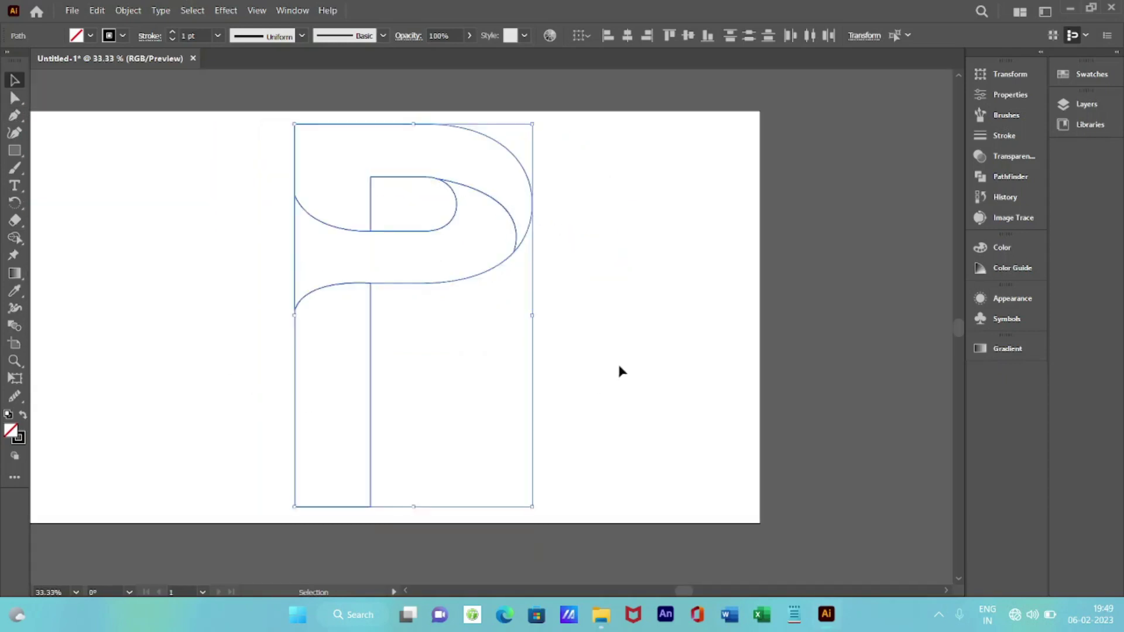
pyautogui.click(618, 368)
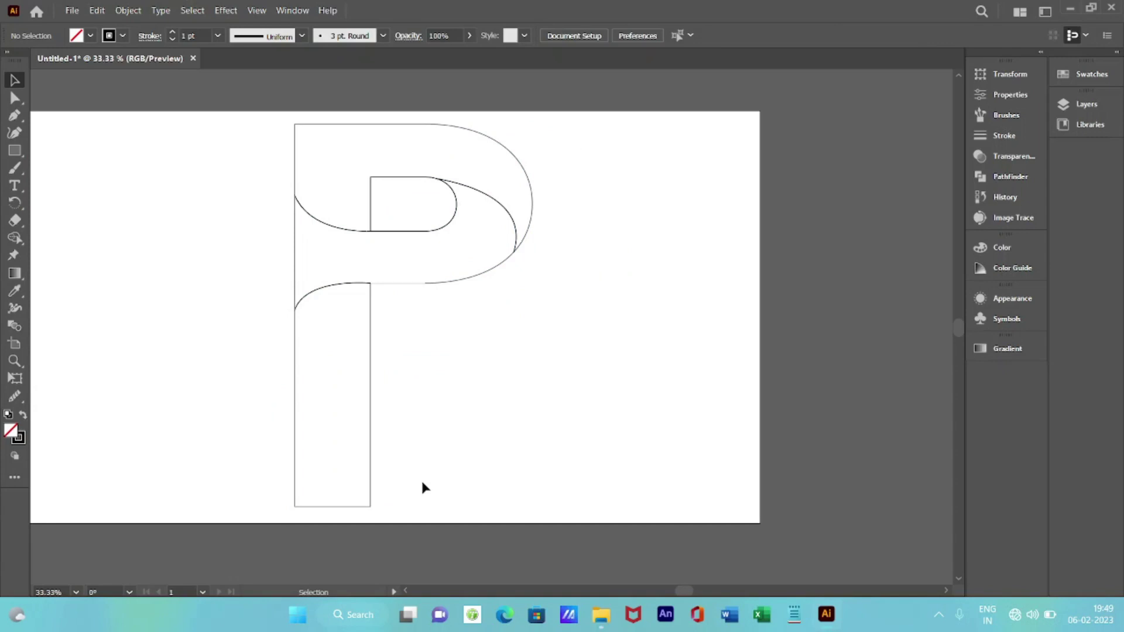
# Undo the last repositioning of the P artwork and leave it deselected
pyautogui.click(292, 501)
pyautogui.click(236, 371)
pyautogui.press('a')
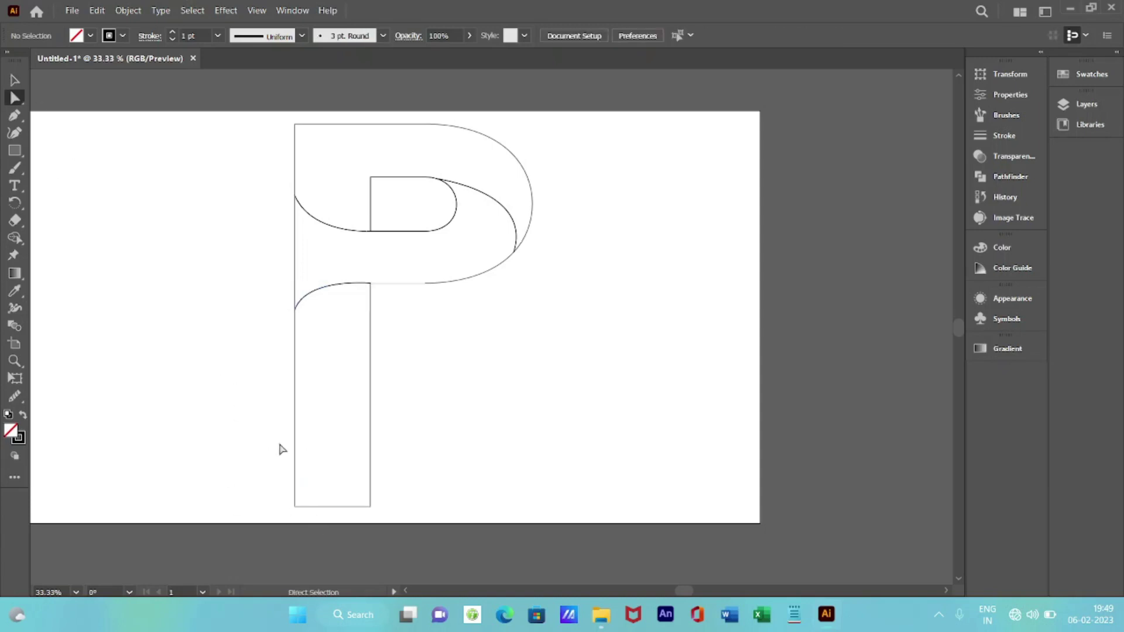
pyautogui.hotkey('ctrl', 'z')
pyautogui.click(501, 248)
pyautogui.moveTo(501, 249); pyautogui.dragTo(556, 219)
pyautogui.hotkey('ctrl', 'z')
pyautogui.press('v')
pyautogui.hotkey('ctrl', 'z')
pyautogui.click(438, 499)
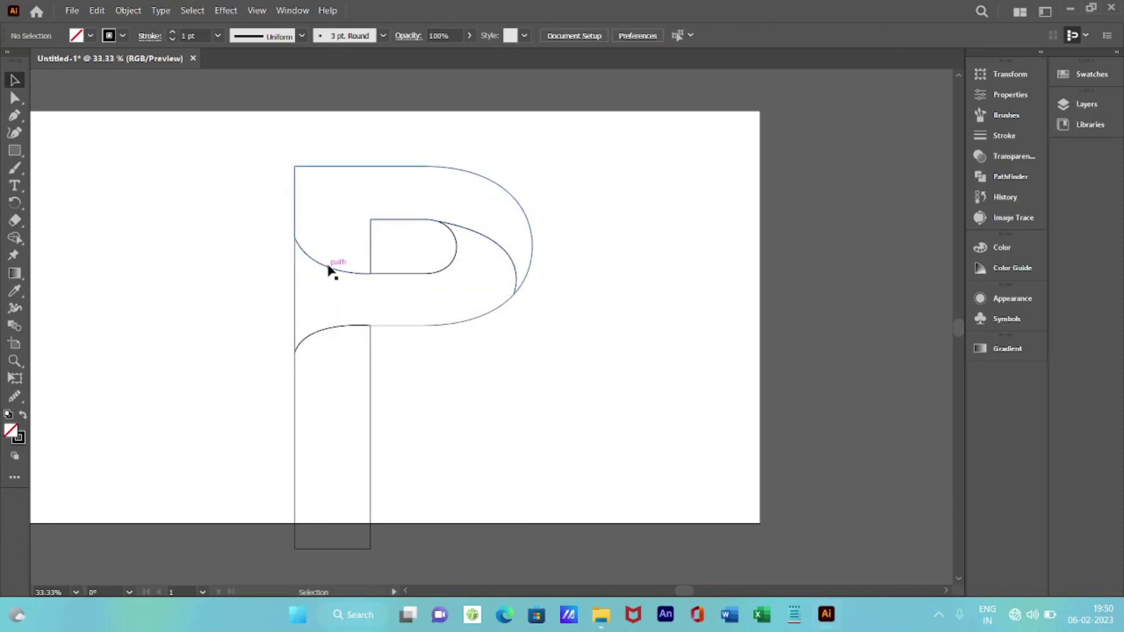
# Round the bottom-left corner of the stem to a radius of about 198 px
pyautogui.click(13, 98)
pyautogui.moveTo(278, 522); pyautogui.dragTo(384, 517)
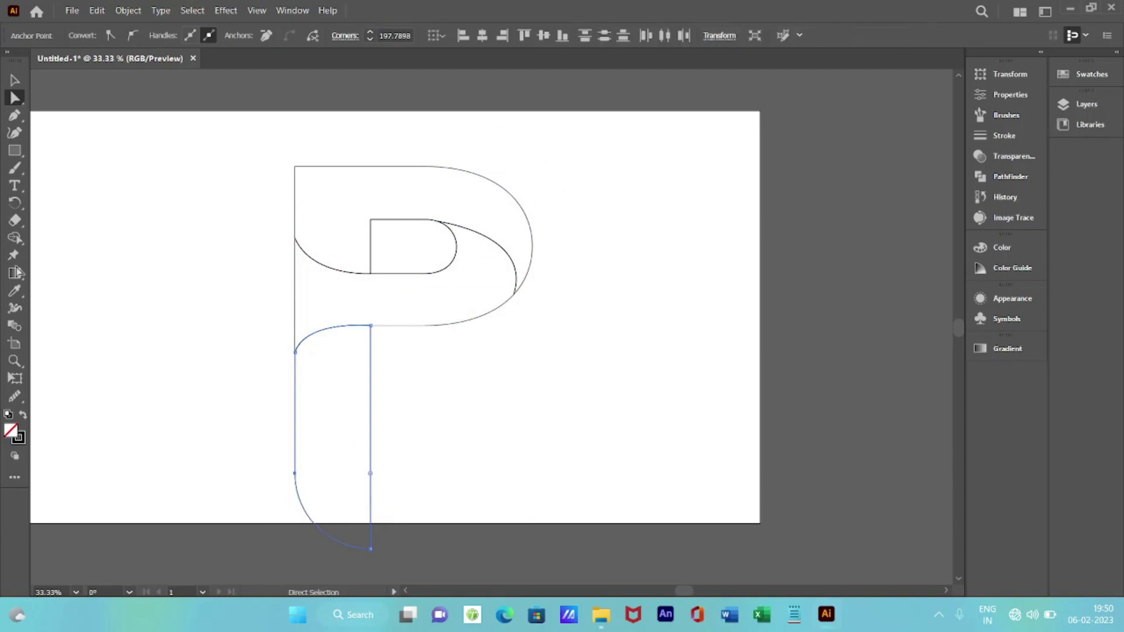
pyautogui.press('v')
pyautogui.click(620, 447)
# Draw a horizontal Pen line across the full width of the lower stem, above its rounded corner
pyautogui.press('p')
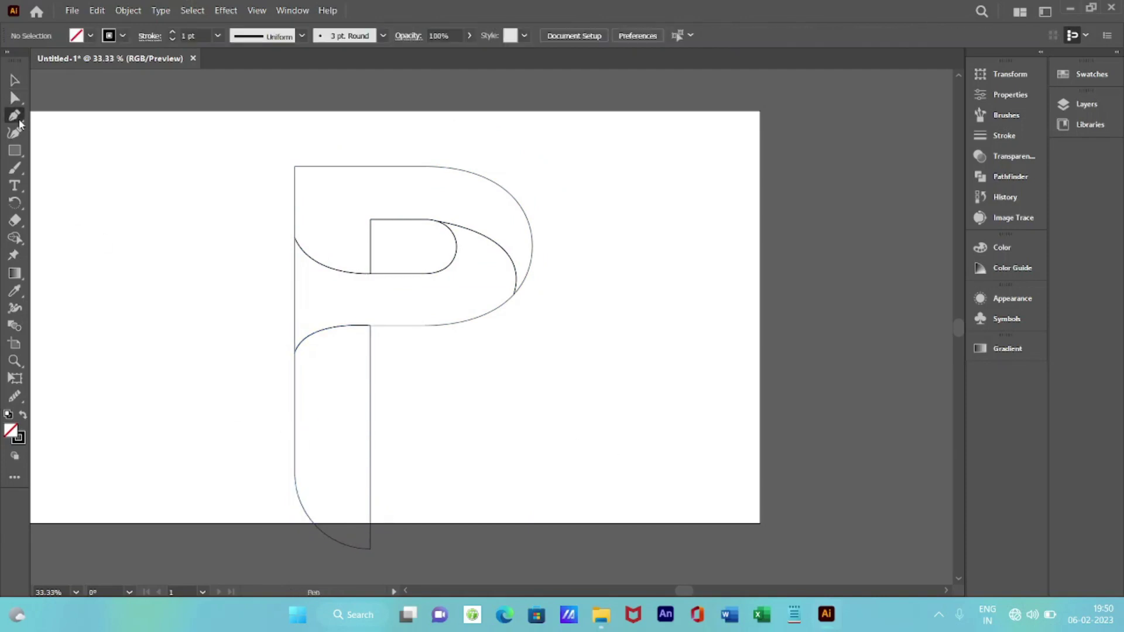
pyautogui.click(295, 432)
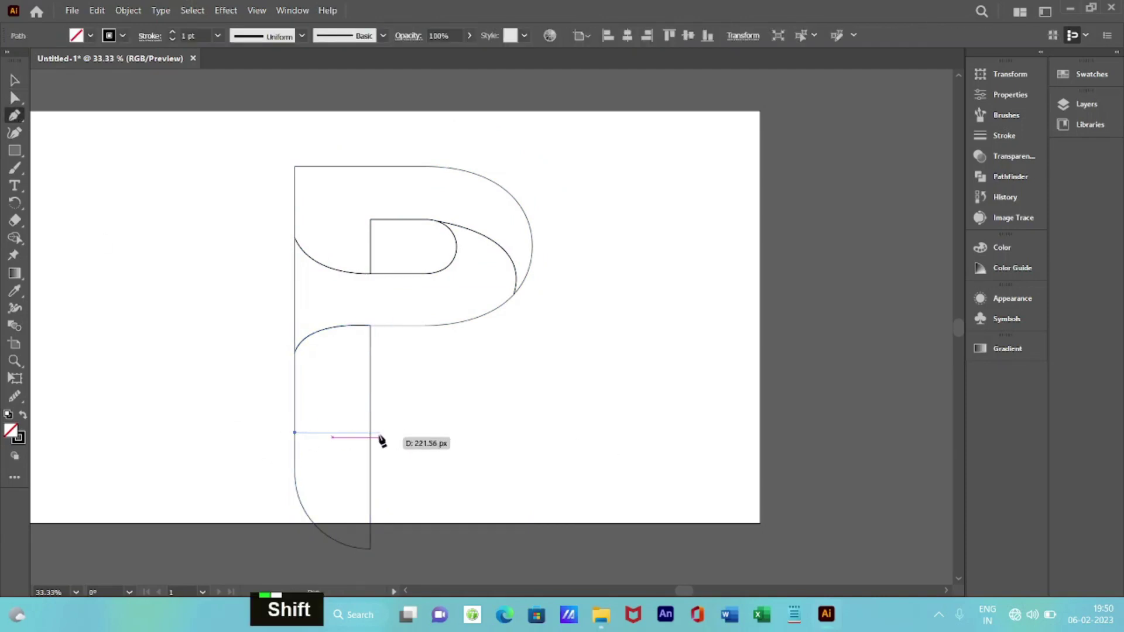
pyautogui.keyDown('shift'); pyautogui.click(370, 432); pyautogui.keyUp('shift')
pyautogui.press('Escape')
pyautogui.press('v')
pyautogui.moveTo(243, 154); pyautogui.dragTo(509, 414)
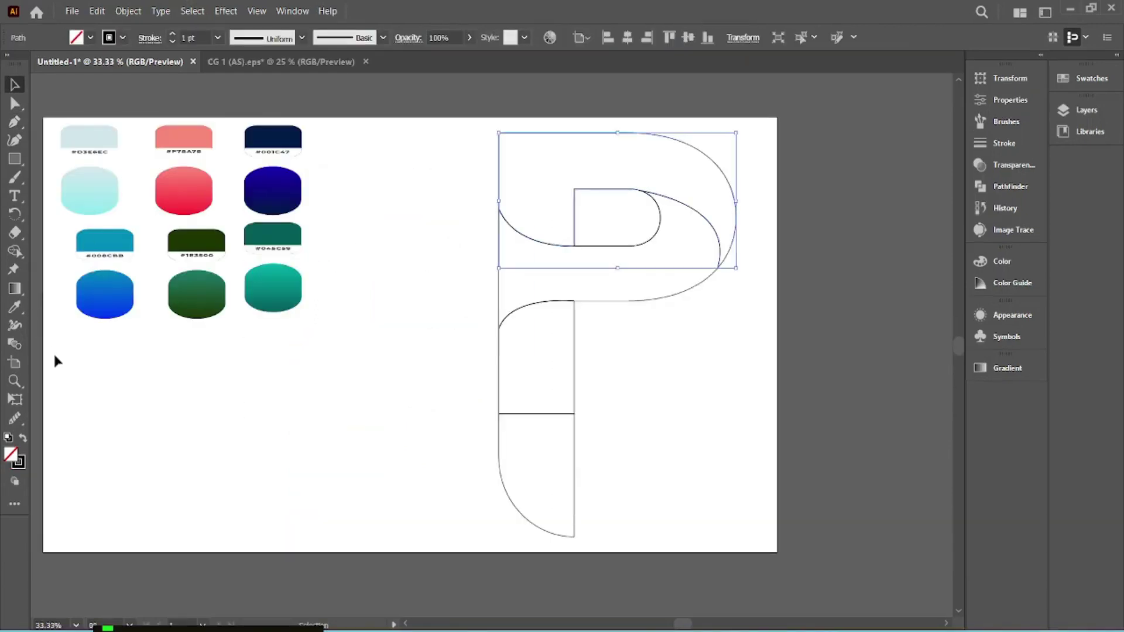
# Fill the upper band of the P with the sampled dark blue gradient, trying the teal and bright blue gradients first
pyautogui.press('i')
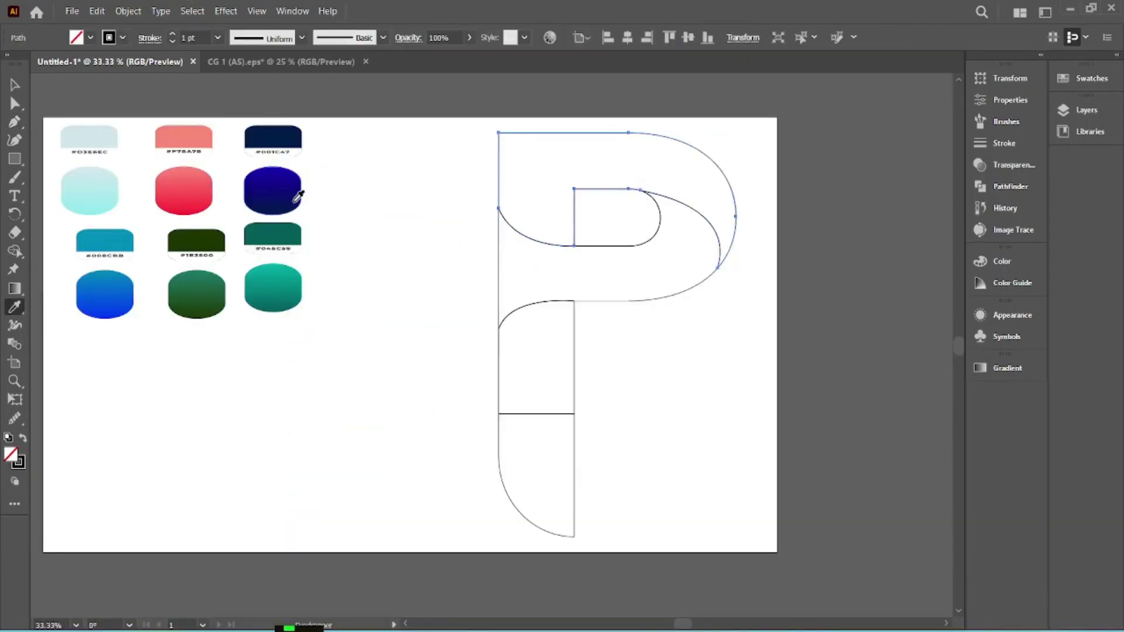
pyautogui.click(280, 284)
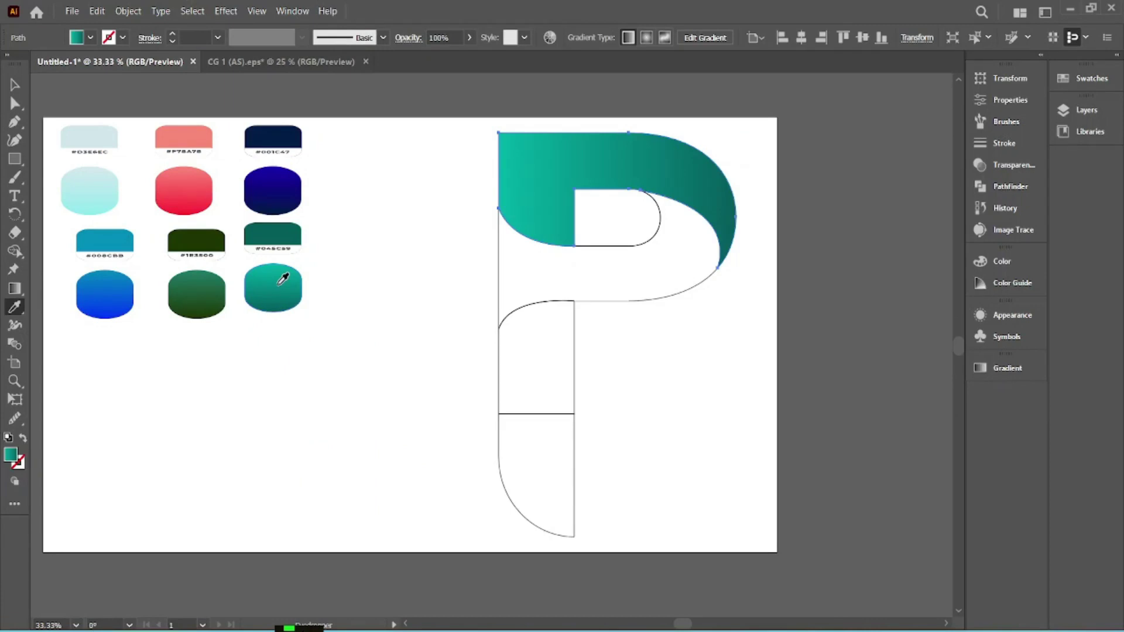
pyautogui.click(122, 297)
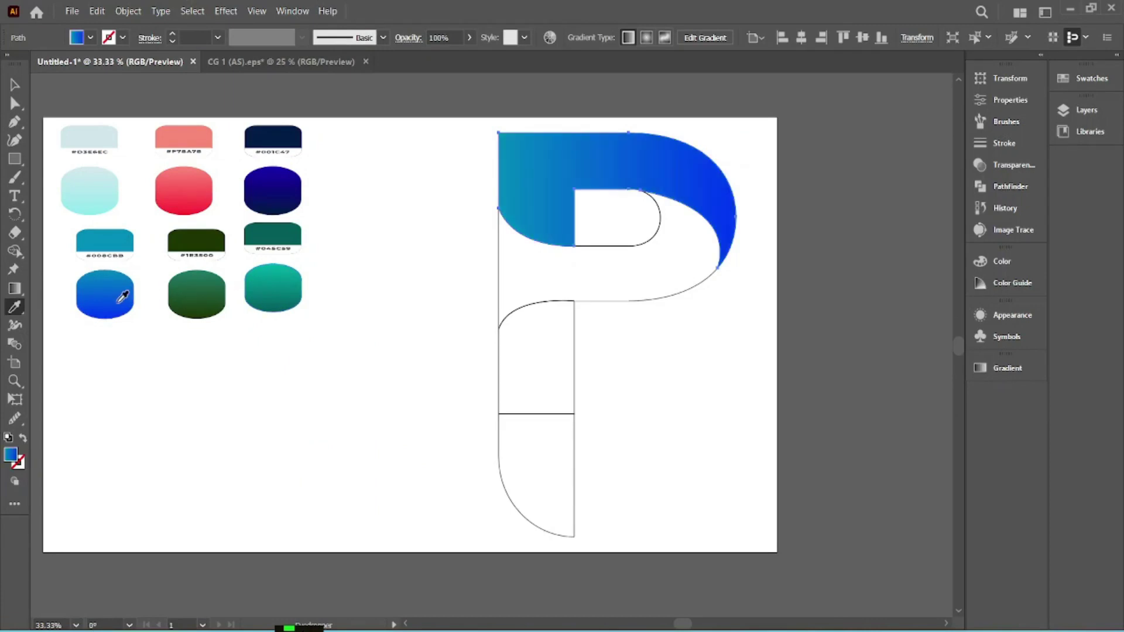
pyautogui.click(270, 199)
pyautogui.press('v')
# Fill the lower curved ribbon of the bowl with the sampled coral-to-red gradient, comparing it with the teal gradient
pyautogui.click(498, 303)
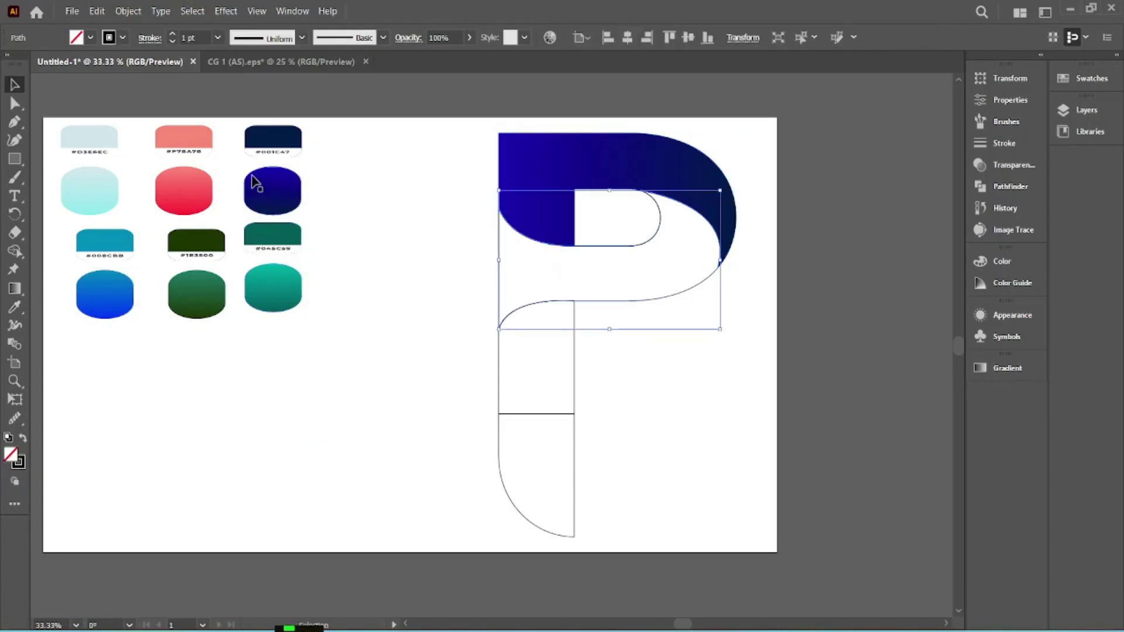
pyautogui.press('i')
pyautogui.click(283, 280)
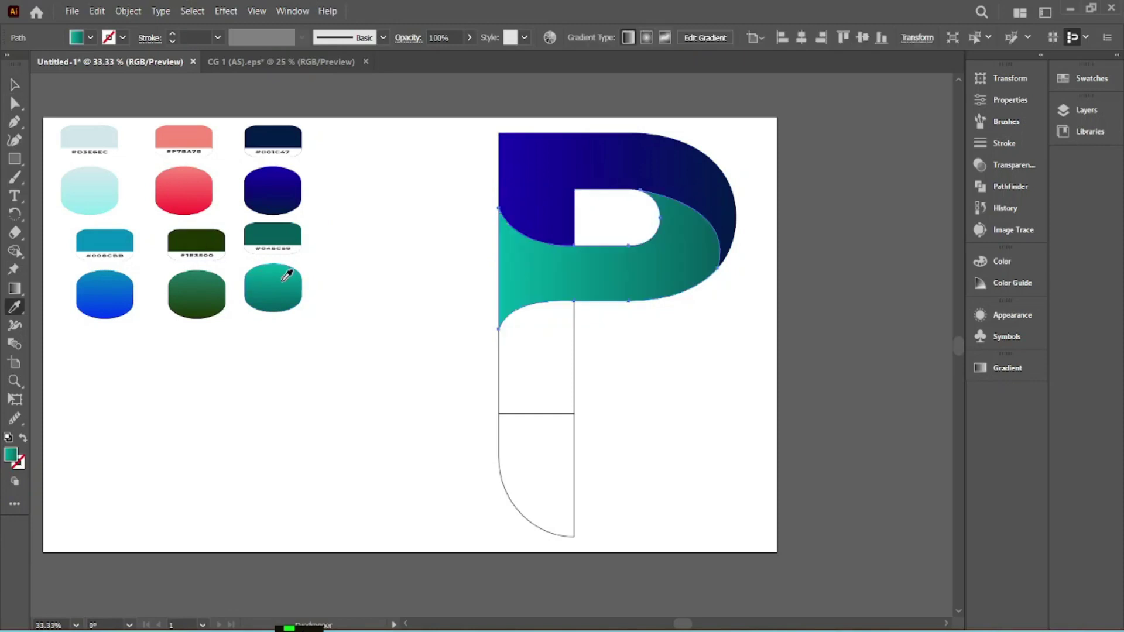
pyautogui.click(206, 181)
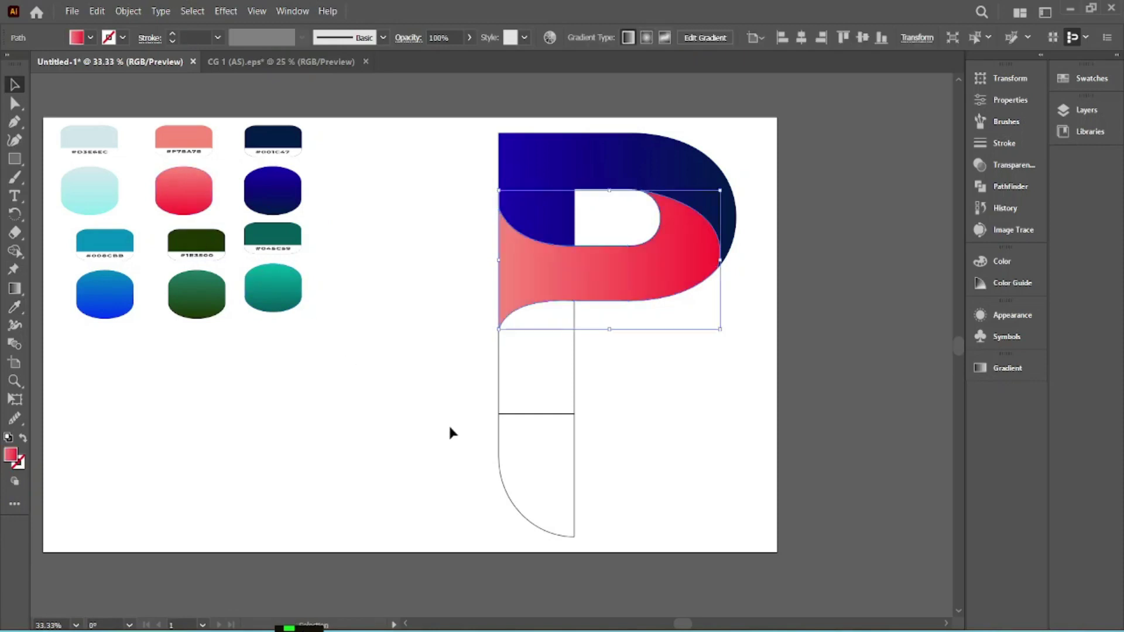
# Fill the middle stem section below the lower curve with the sampled dark blue gradient
pyautogui.keyDown('ctrl'); pyautogui.click(567, 377); pyautogui.keyUp('ctrl')
pyautogui.click(273, 189)
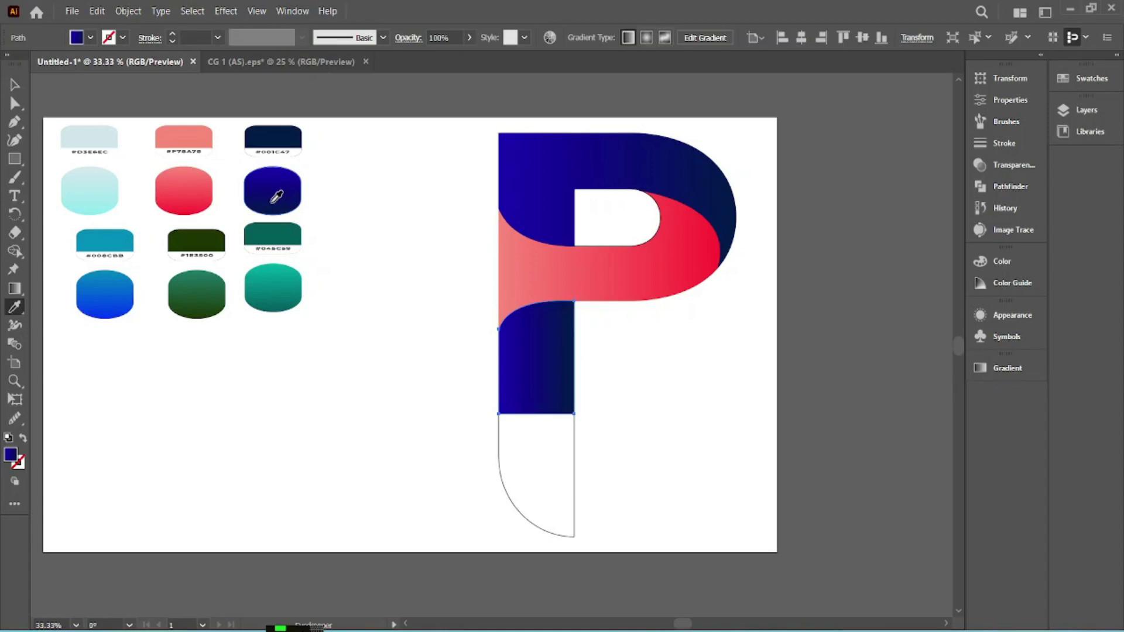
pyautogui.press('v')
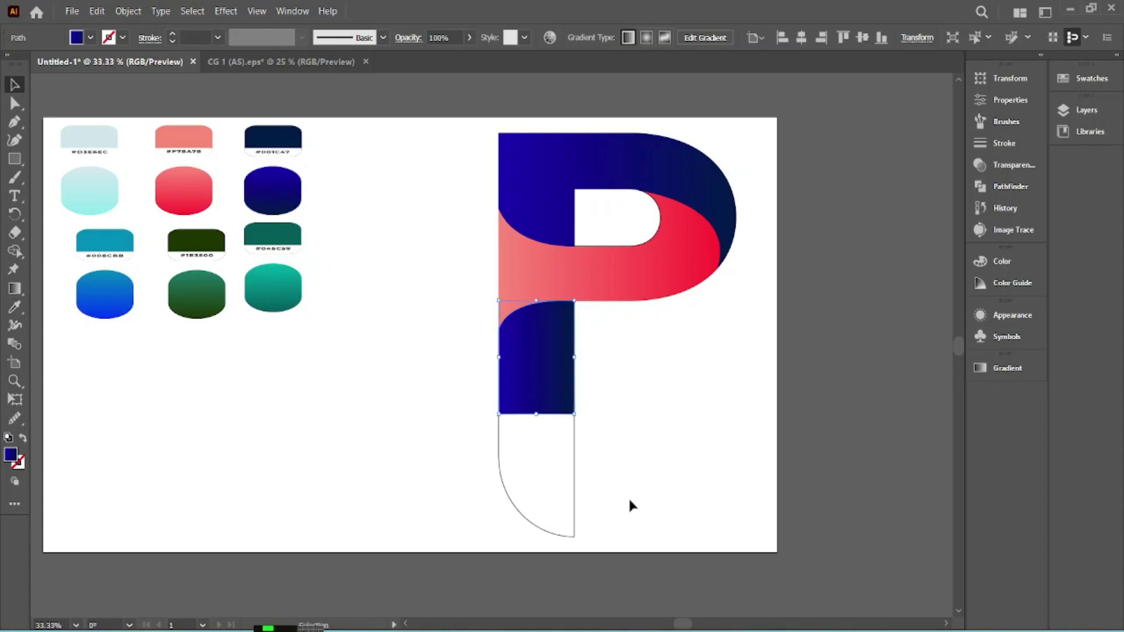
# Fill the rounded bottom section of the stem with the sampled pale aqua gradient
pyautogui.click(530, 486)
pyautogui.press('i')
pyautogui.click(89, 190)
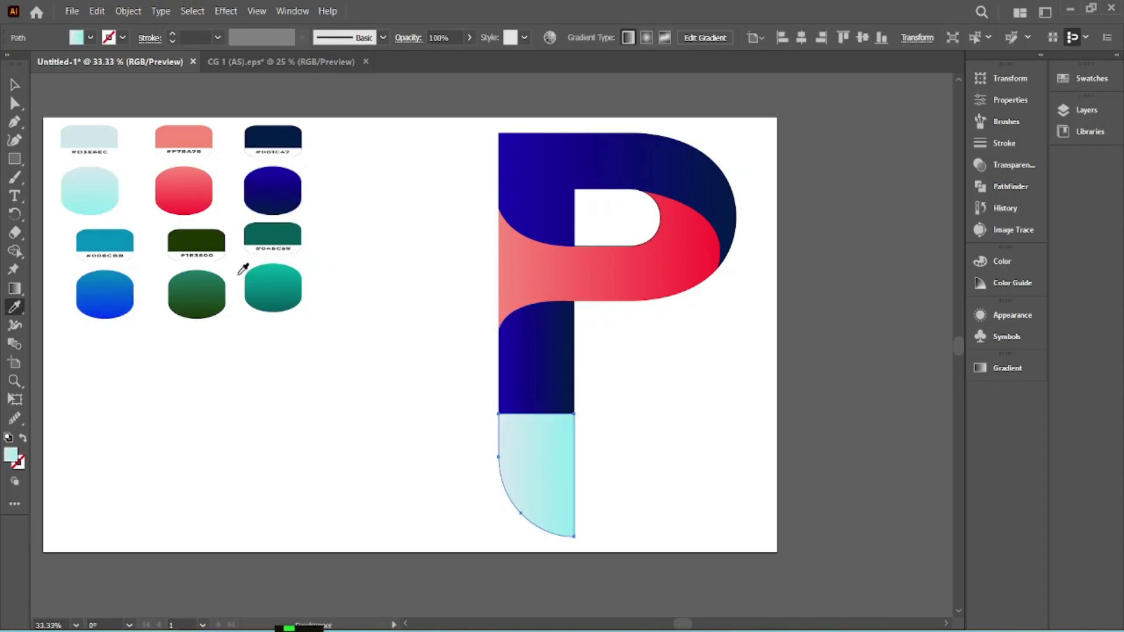
# Try the solid pale, navy and dark teal swatches and the teal gradient on the stem's bottom section, returning to the pale aqua gradient
pyautogui.click(109, 137)
pyautogui.click(288, 134)
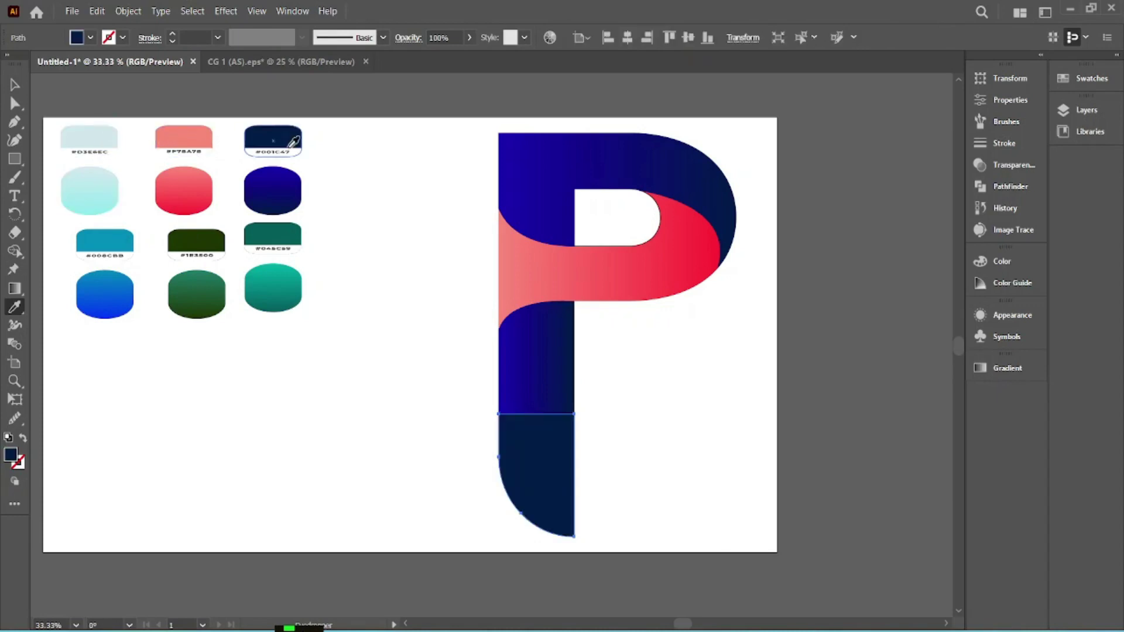
pyautogui.click(274, 233)
pyautogui.click(295, 288)
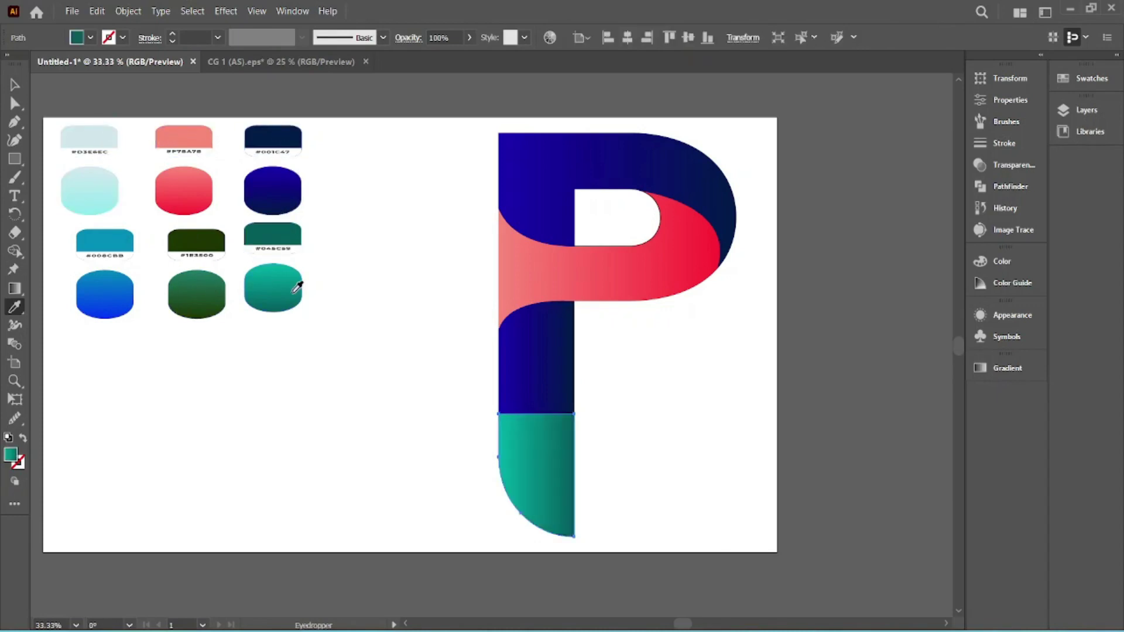
pyautogui.click(99, 187)
# Redirect the upper band's gradient nearly horizontally so it runs from dark navy on the stem side to bright blue at the outer curve
pyautogui.press('v')
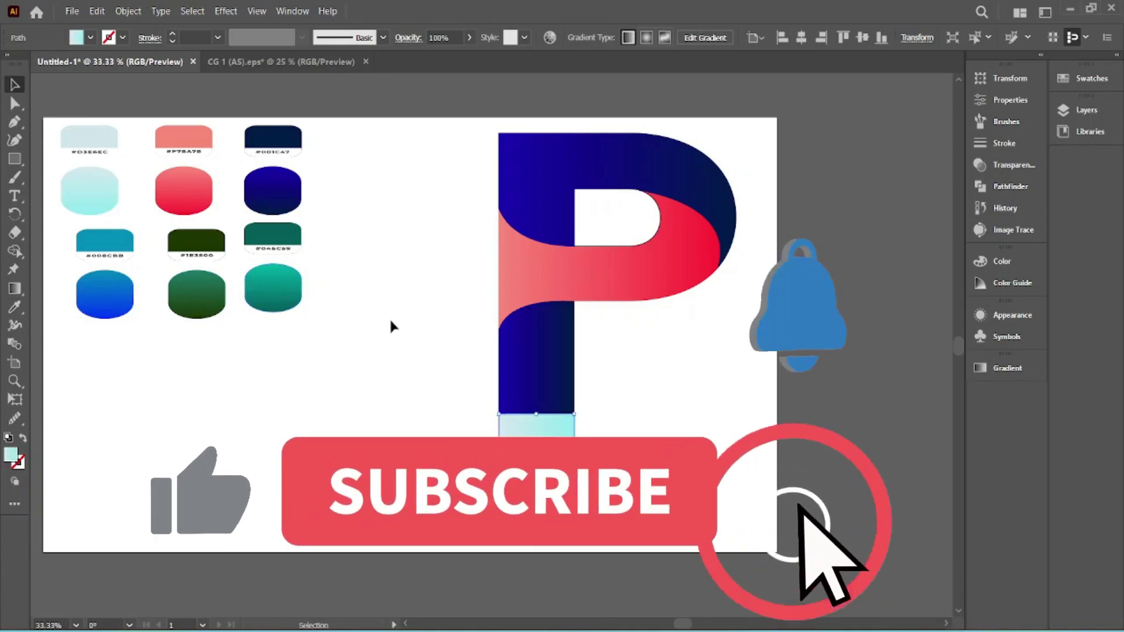
pyautogui.doubleClick(500, 161)
pyautogui.press('g')
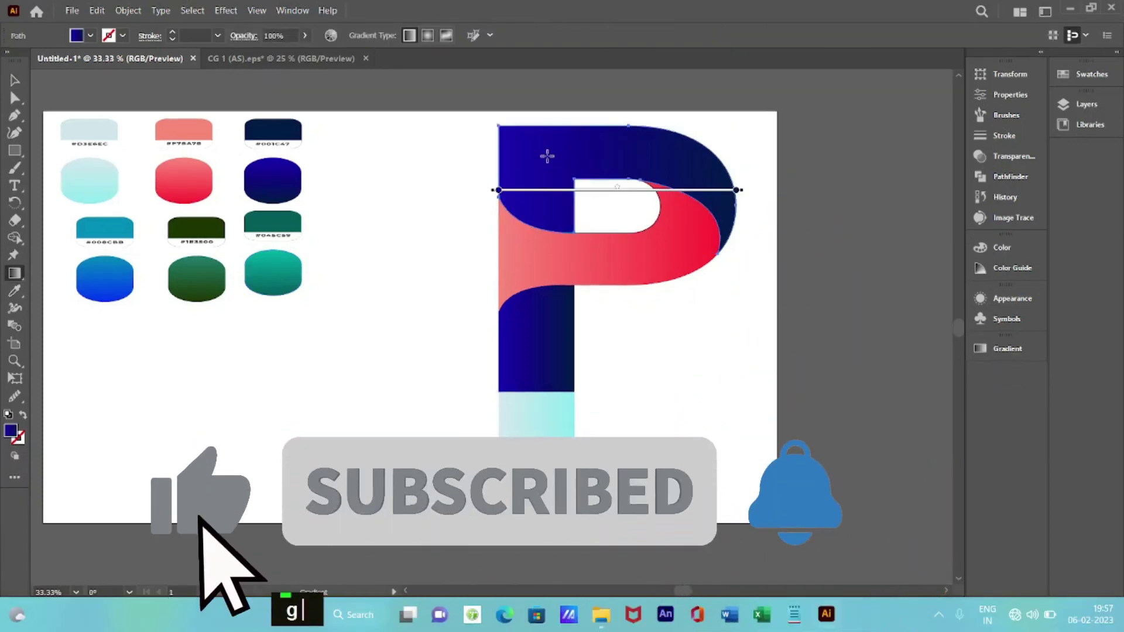
pyautogui.moveTo(735, 209)
pyautogui.mouseDown()
pyautogui.moveTo(534, 130)
pyautogui.moveTo(452, 153)
pyautogui.mouseUp()
pyautogui.moveTo(791, 269)
pyautogui.mouseDown()
pyautogui.moveTo(494, 130)
pyautogui.moveTo(354, 240)
pyautogui.mouseUp()
pyautogui.moveTo(894, 227)
pyautogui.mouseDown()
pyautogui.moveTo(648, 212)
pyautogui.moveTo(346, 218)
pyautogui.moveTo(440, 244)
pyautogui.mouseUp()
pyautogui.moveTo(708, 174)
pyautogui.mouseDown()
pyautogui.moveTo(585, 167)
pyautogui.moveTo(522, 190)
pyautogui.moveTo(501, 180)
pyautogui.moveTo(503, 193)
pyautogui.mouseUp()
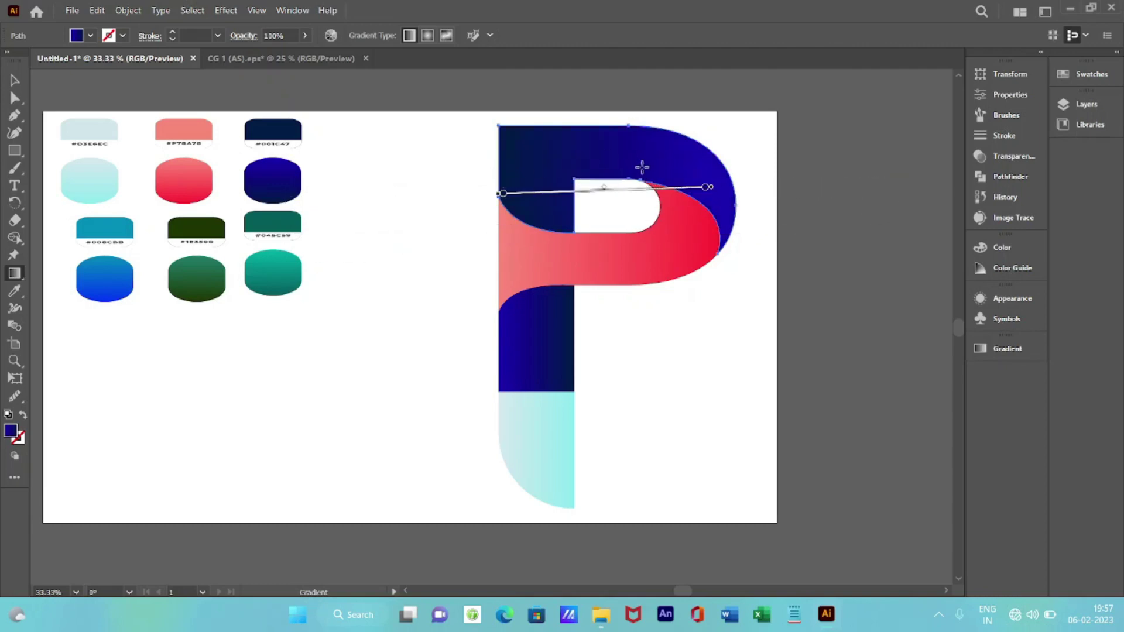
# Redirect the lower ribbon's gradient diagonally so coral covers the stem side and red concentrates in the bowl's curve
pyautogui.press('v')
pyautogui.click(578, 271)
pyautogui.press('g')
pyautogui.moveTo(603, 265)
pyautogui.mouseDown()
pyautogui.moveTo(710, 230)
pyautogui.moveTo(702, 251)
pyautogui.mouseUp()
pyautogui.moveTo(507, 261)
pyautogui.mouseDown()
pyautogui.moveTo(677, 250)
pyautogui.moveTo(717, 229)
pyautogui.mouseUp()
pyautogui.moveTo(597, 269)
pyautogui.mouseDown()
pyautogui.moveTo(714, 241)
pyautogui.moveTo(710, 263)
pyautogui.moveTo(730, 245)
pyautogui.mouseUp()
pyautogui.moveTo(625, 311)
pyautogui.mouseDown()
pyautogui.moveTo(689, 231)
pyautogui.moveTo(710, 263)
pyautogui.mouseUp()
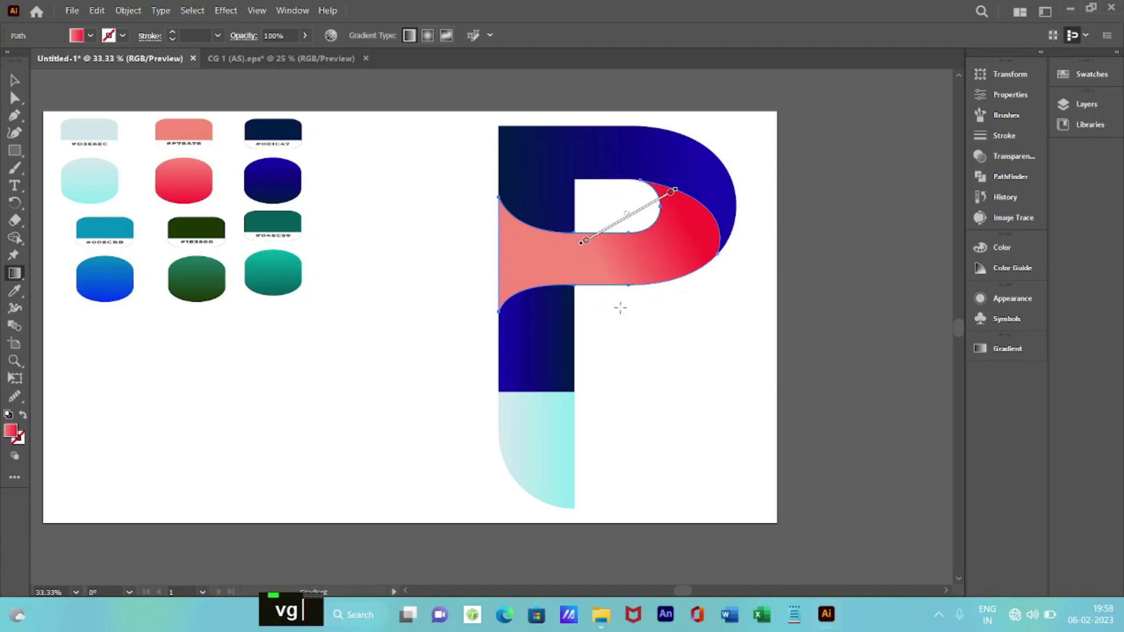
# Reverse the middle stem section's gradient so dark navy is on its left side and blue on its right
pyautogui.click(522, 366)
pyautogui.moveTo(498, 338)
pyautogui.mouseDown()
pyautogui.moveTo(484, 338)
pyautogui.moveTo(519, 352)
pyautogui.mouseUp()
pyautogui.press('v')
# Reverse the bottom stem section's gradient so aqua is on its left side and pale grey on its right
pyautogui.click(563, 444)
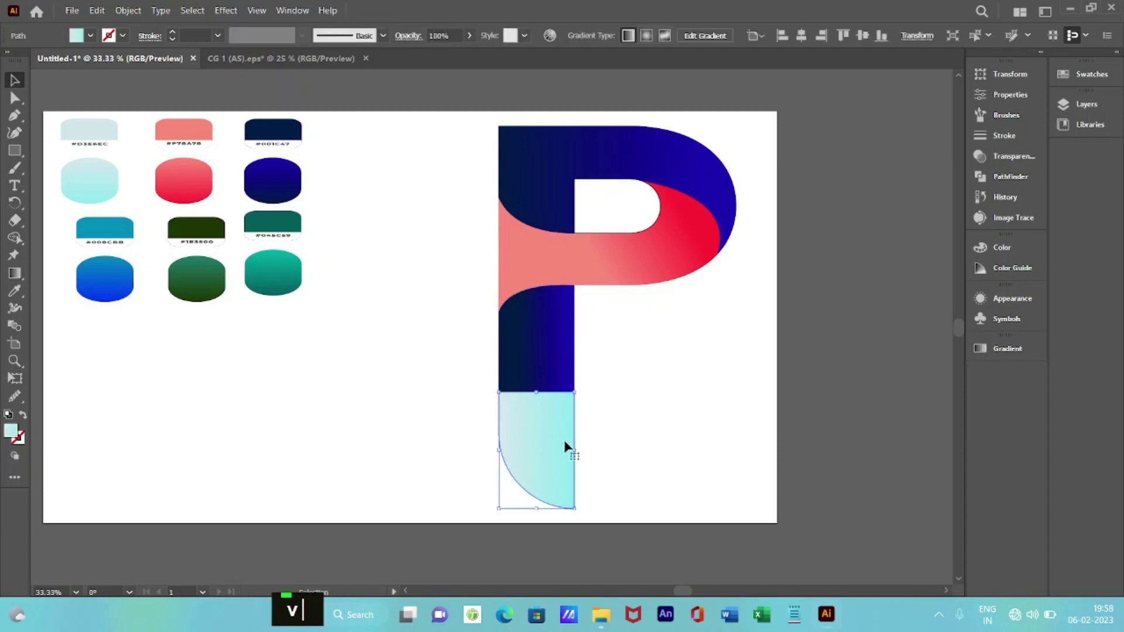
pyautogui.press('g')
pyautogui.moveTo(579, 452); pyautogui.dragTo(518, 461)
pyautogui.press('v')
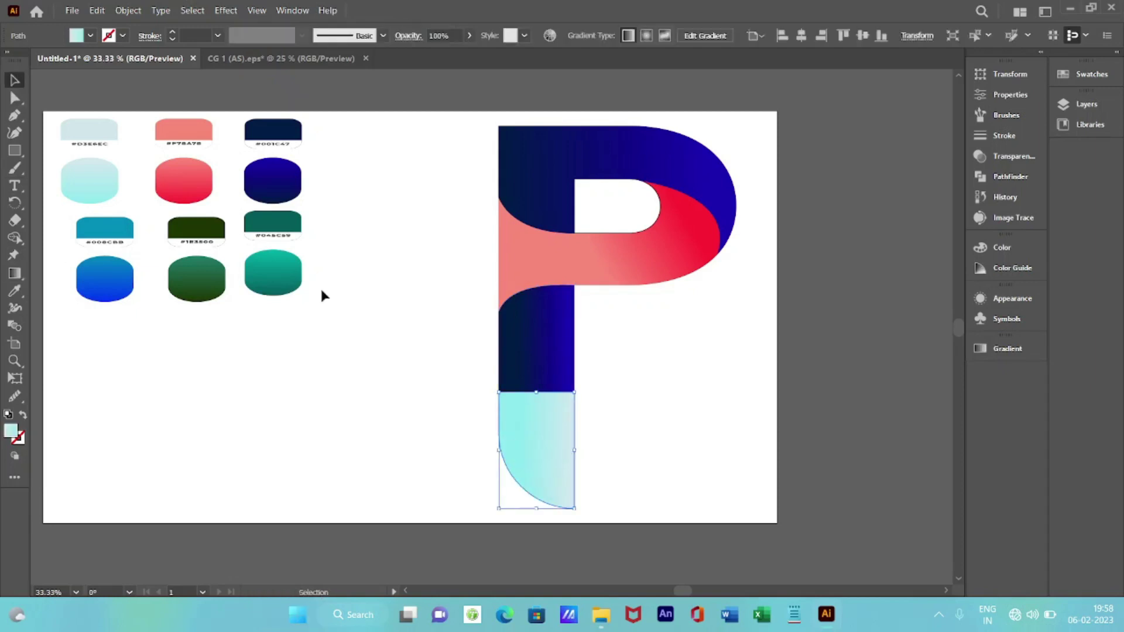